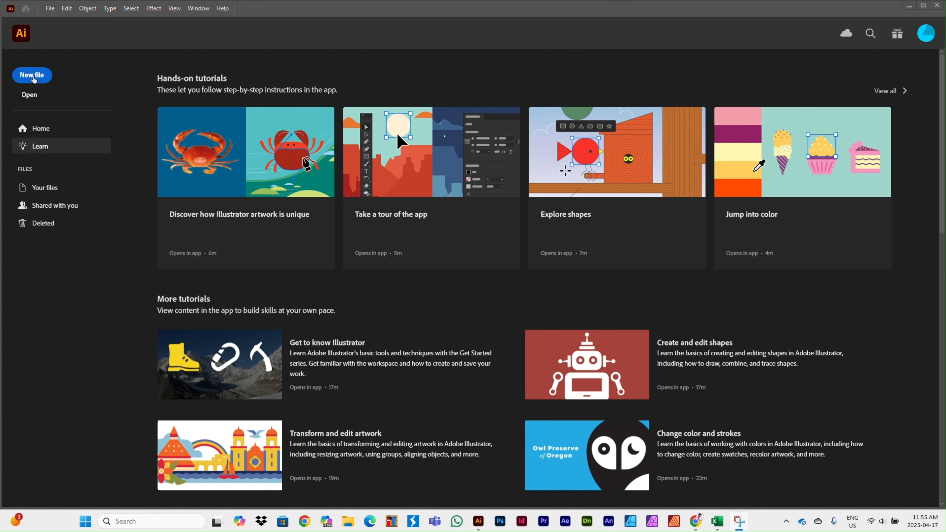
click(32, 75)
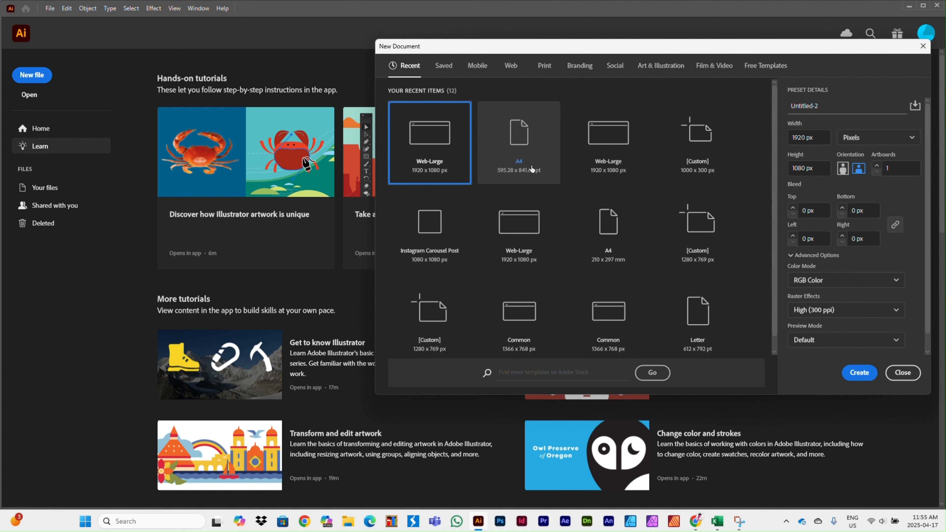
drag(752, 52, 506, 54)
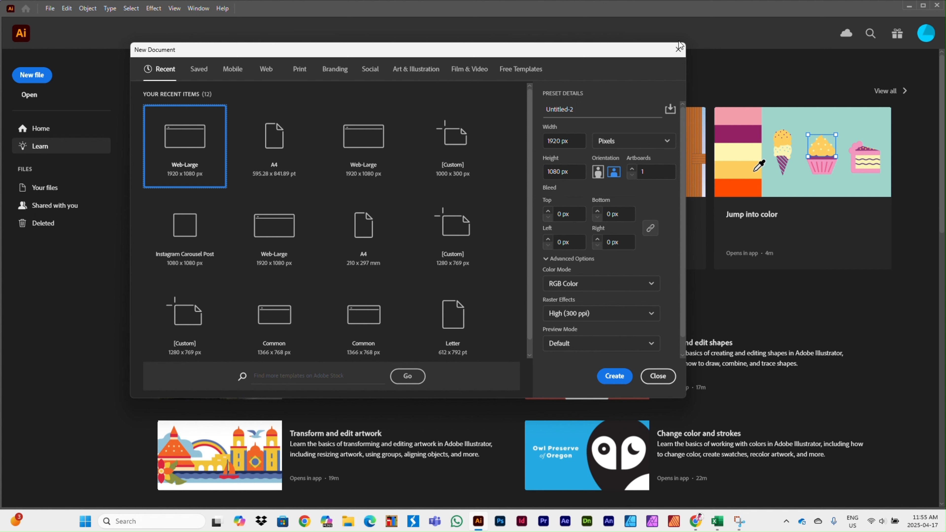
click(679, 48)
Step: Create a new print document from the Letter preset, 612 x 792 pt, in CMYK color
click(50, 8)
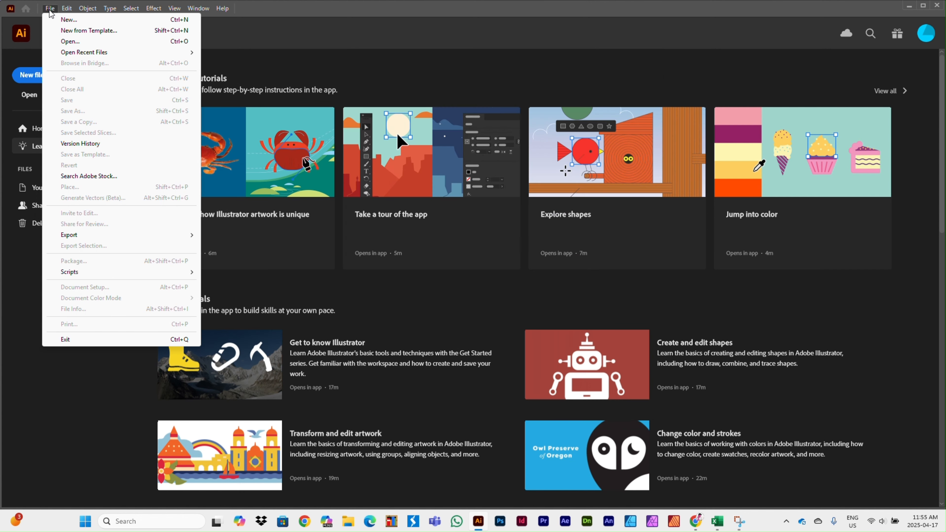
click(51, 23)
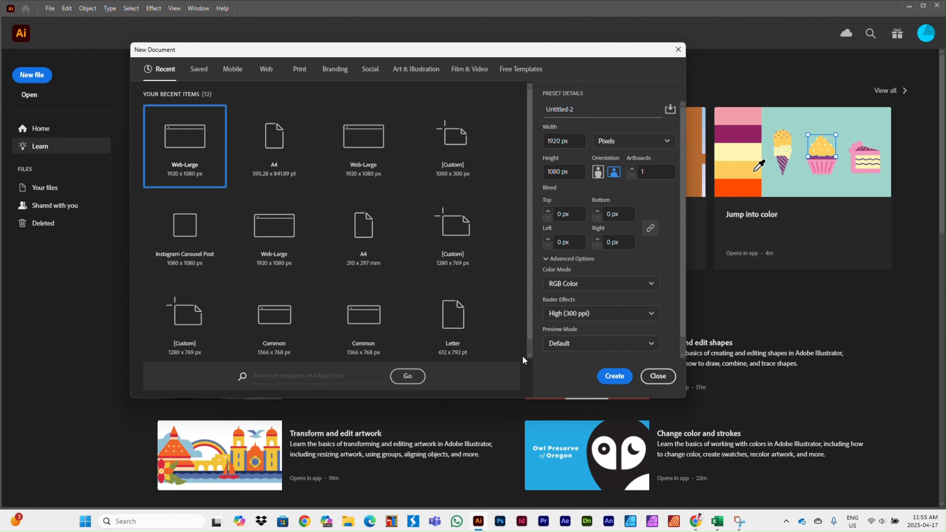
click(302, 69)
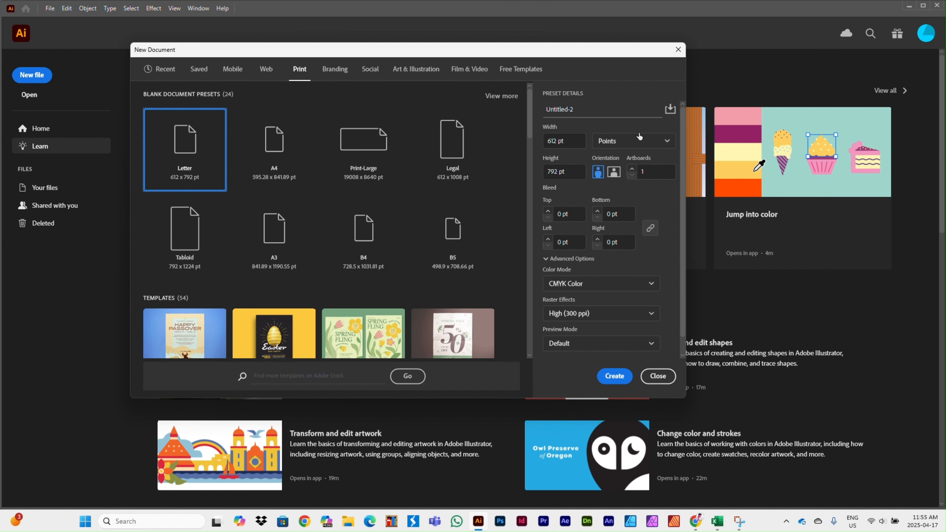
click(607, 382)
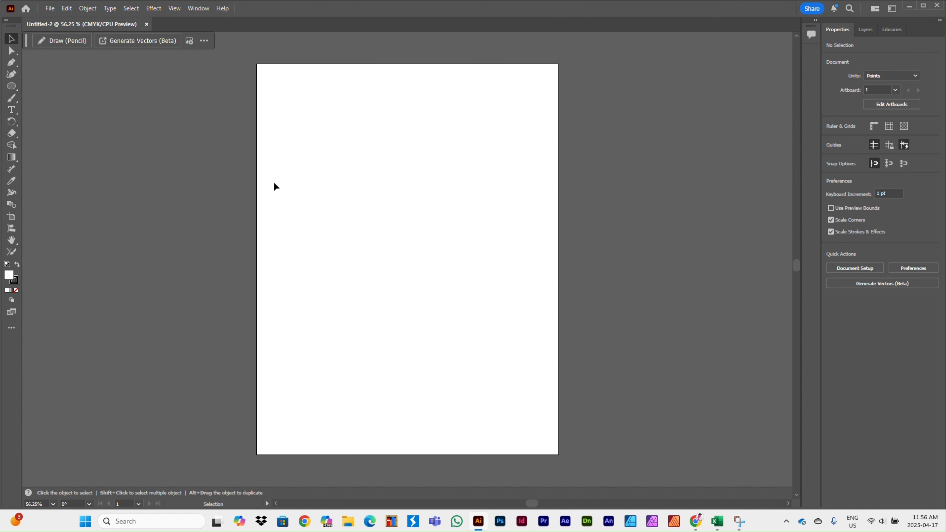
Step: Reset the Essentials workspace to its default layout
click(194, 9)
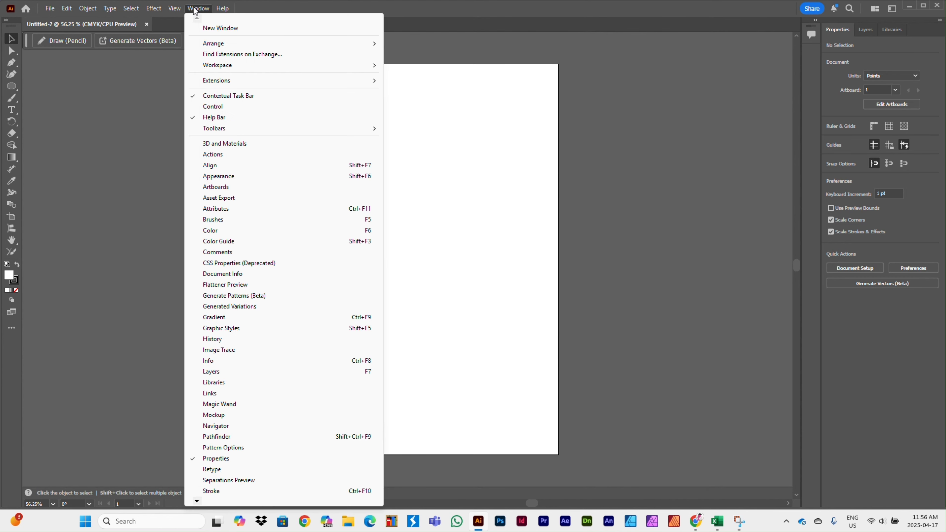
mouse_move(283, 67)
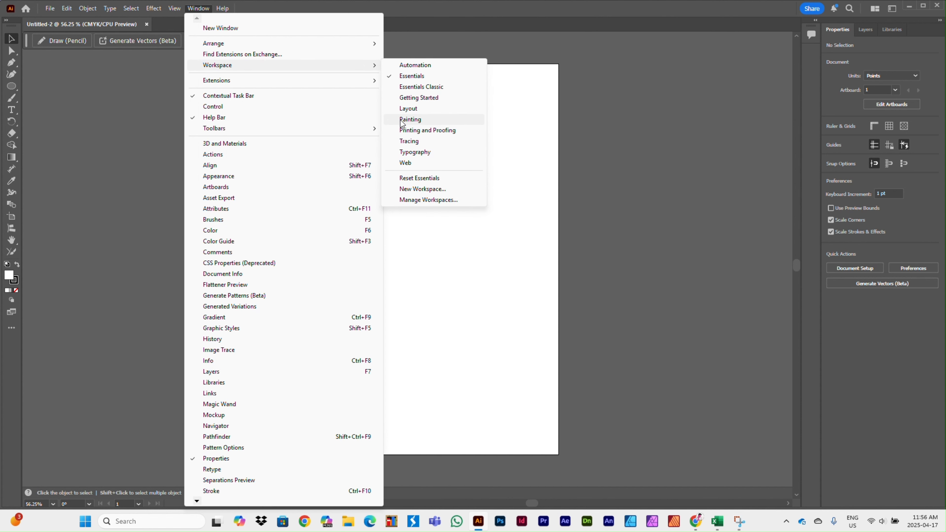
click(413, 181)
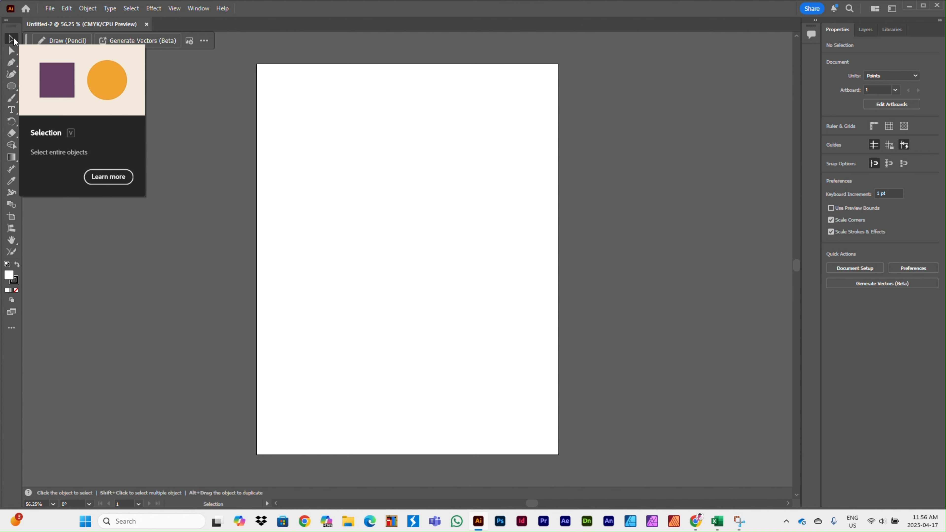
Step: Draw a rectangle about 371 x 226 pt in the upper part of the artboard with the Rectangle tool
click(12, 88)
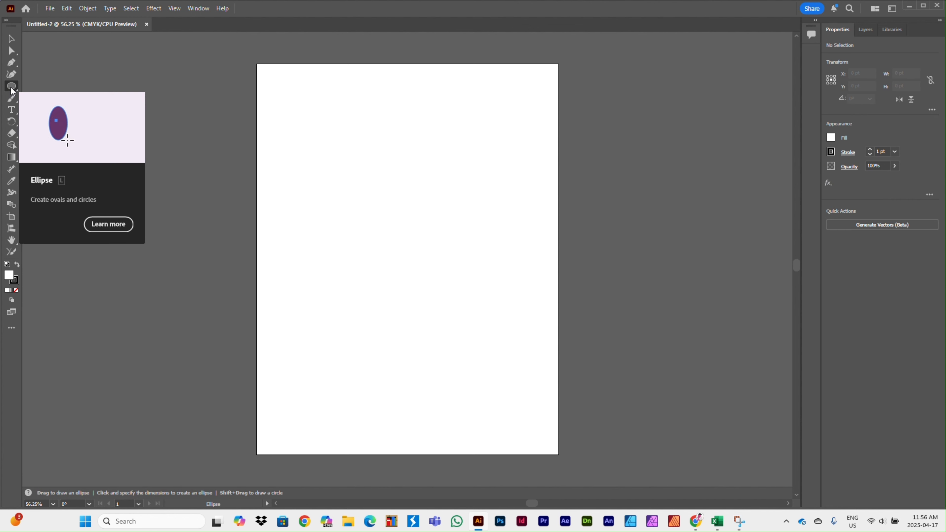
click(33, 86)
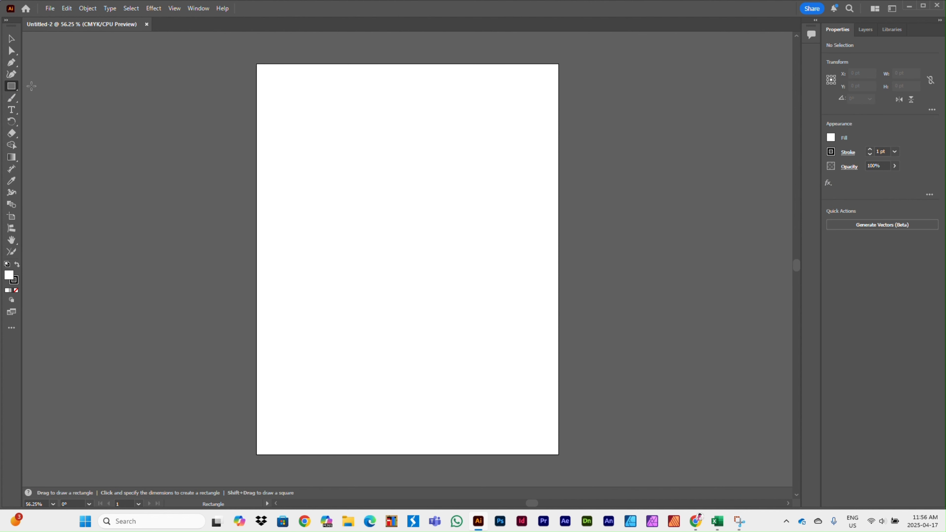
click(18, 90)
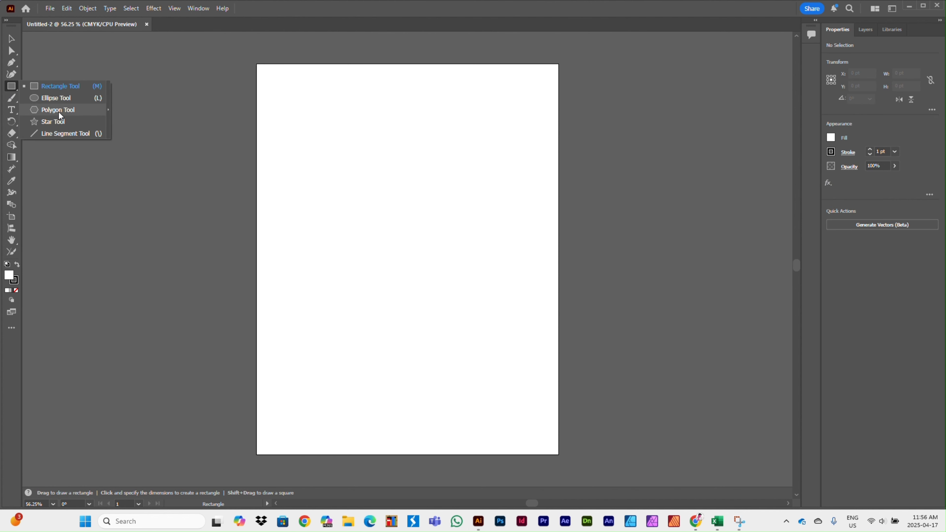
click(62, 86)
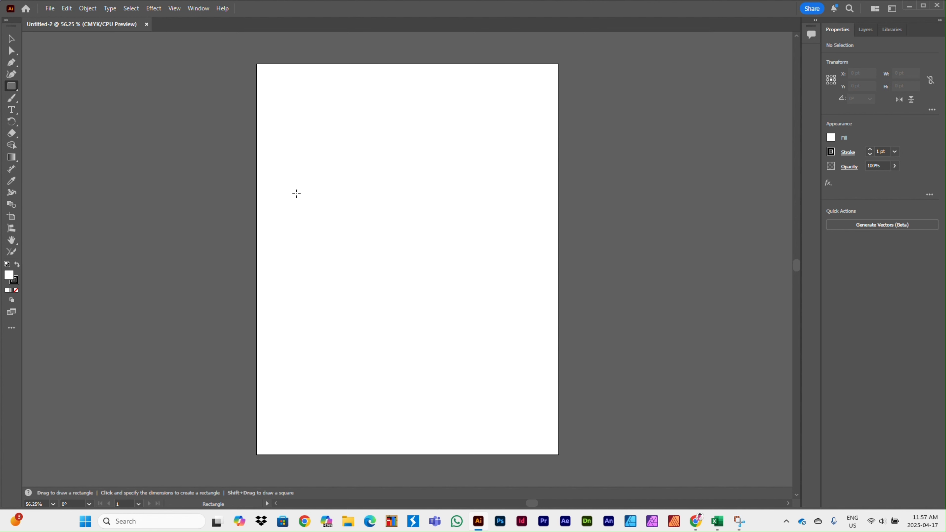
drag(283, 99, 469, 209)
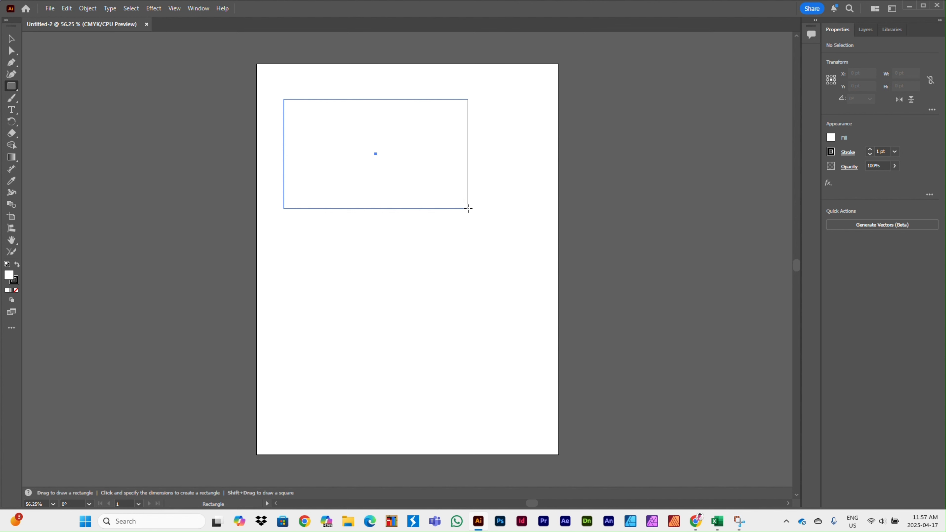
mouse_move(468, 208)
mouse_down()
mouse_move(417, 209)
mouse_move(458, 256)
mouse_move(432, 203)
mouse_move(491, 269)
mouse_move(451, 203)
mouse_move(467, 211)
mouse_up()
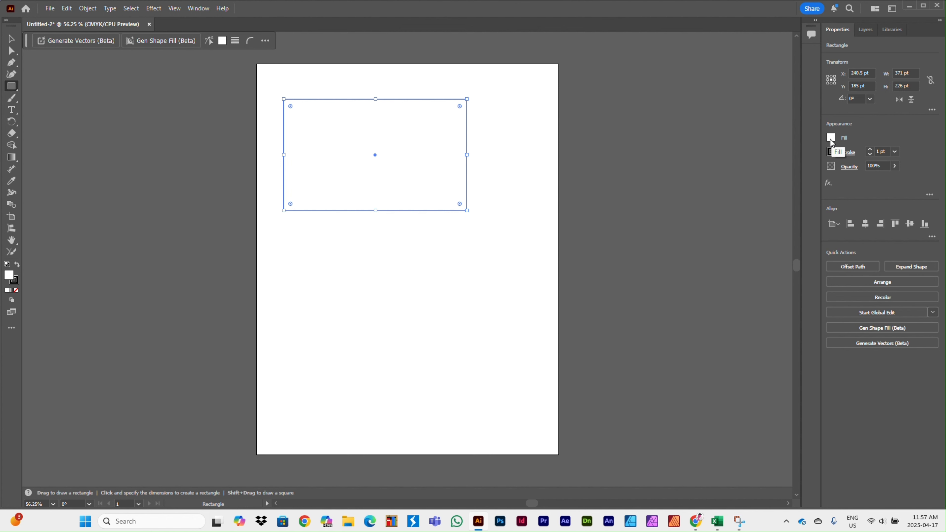
Step: Try red, blue, magenta, gradient and pattern swatches as the rectangle's fill, including the Orange, Yellow gradient and the green floral pattern
click(831, 138)
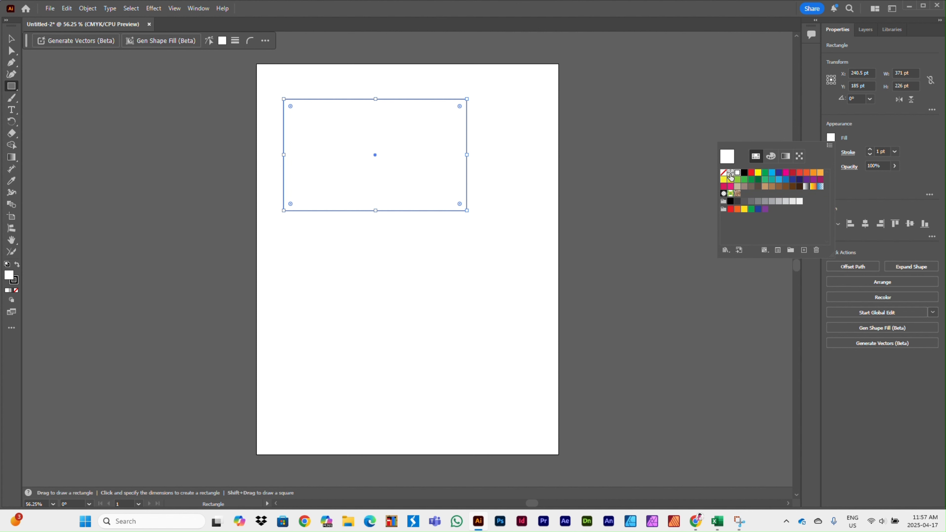
click(751, 172)
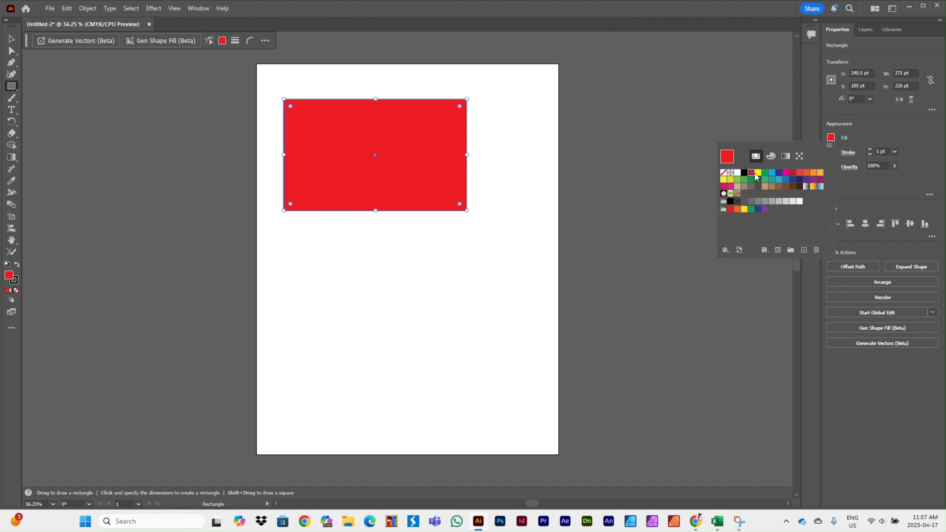
click(778, 179)
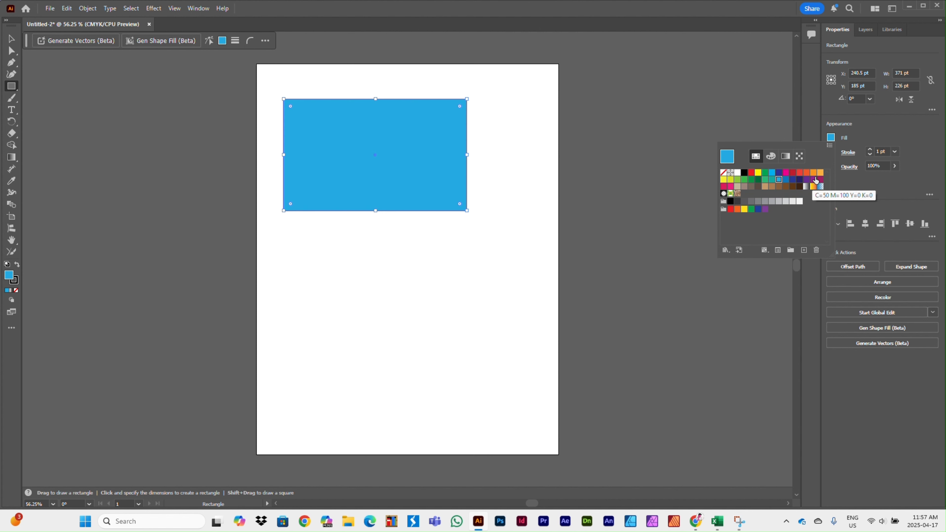
click(820, 180)
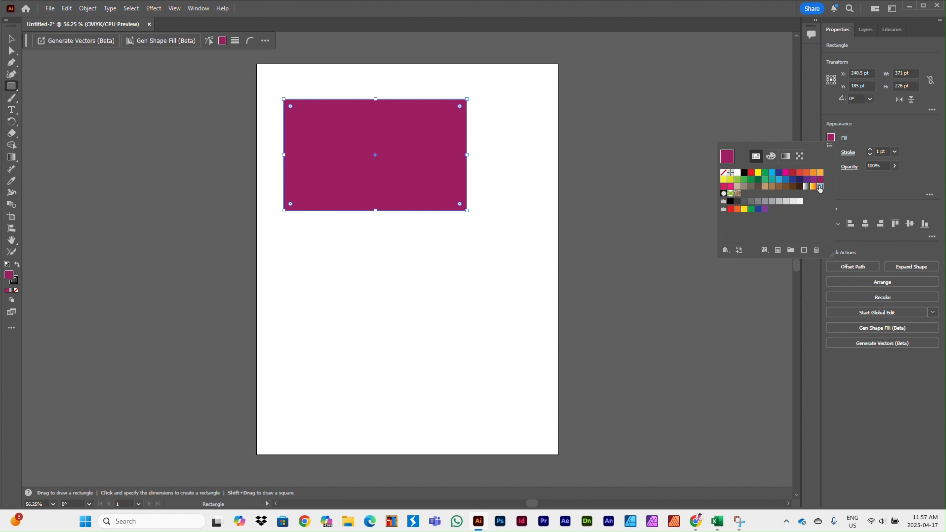
click(820, 186)
click(813, 186)
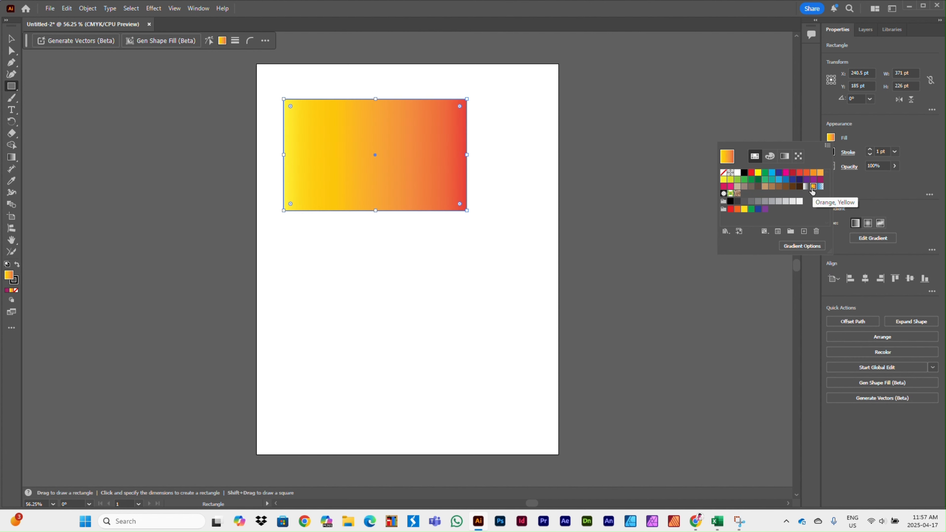
click(806, 187)
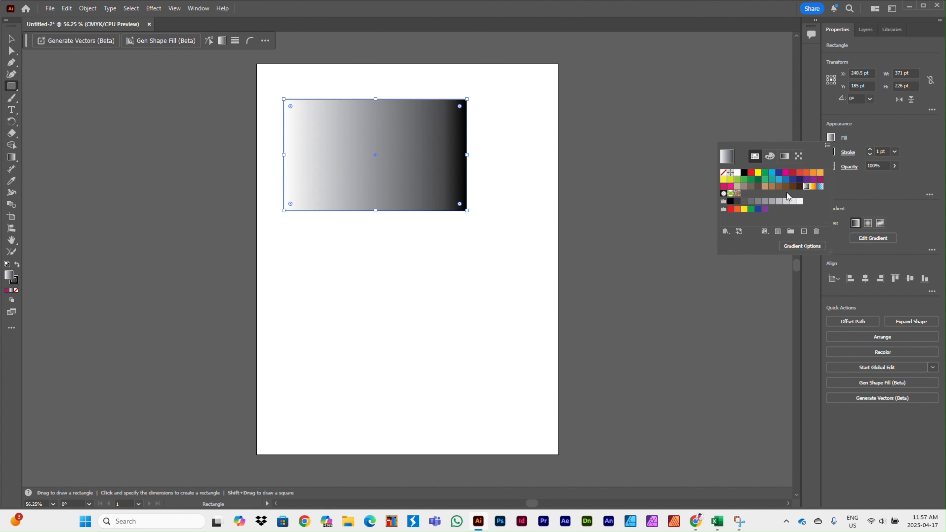
click(737, 194)
click(731, 194)
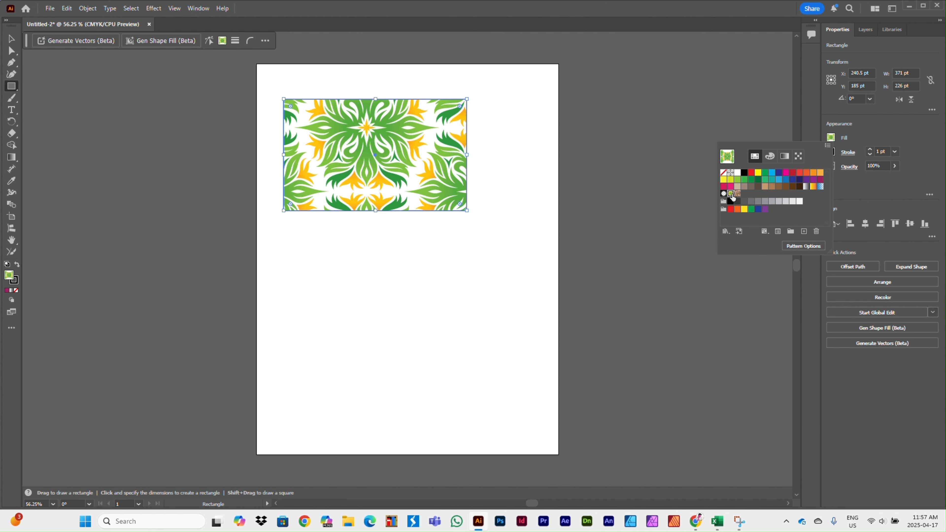
Step: Fill the rectangle with the bright cyan swatch and deselect it with the Selection tool
click(771, 174)
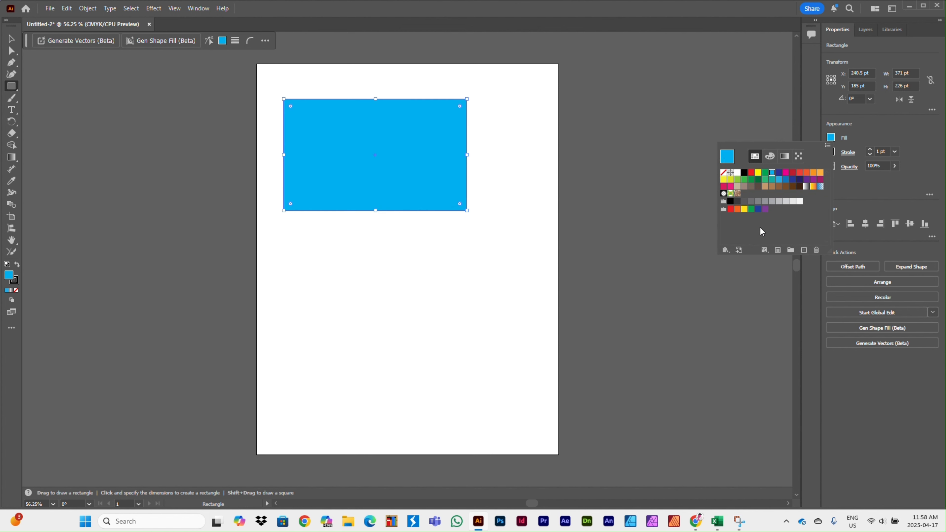
click(862, 135)
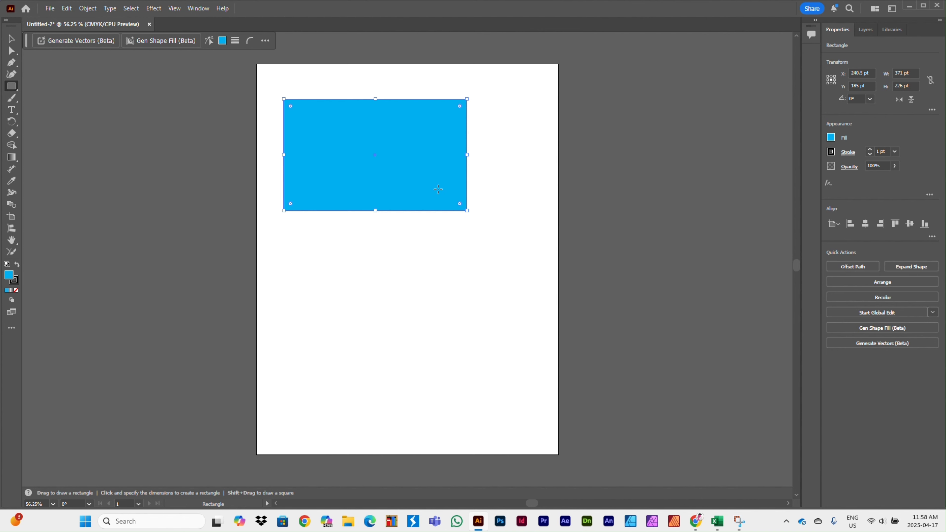
click(11, 38)
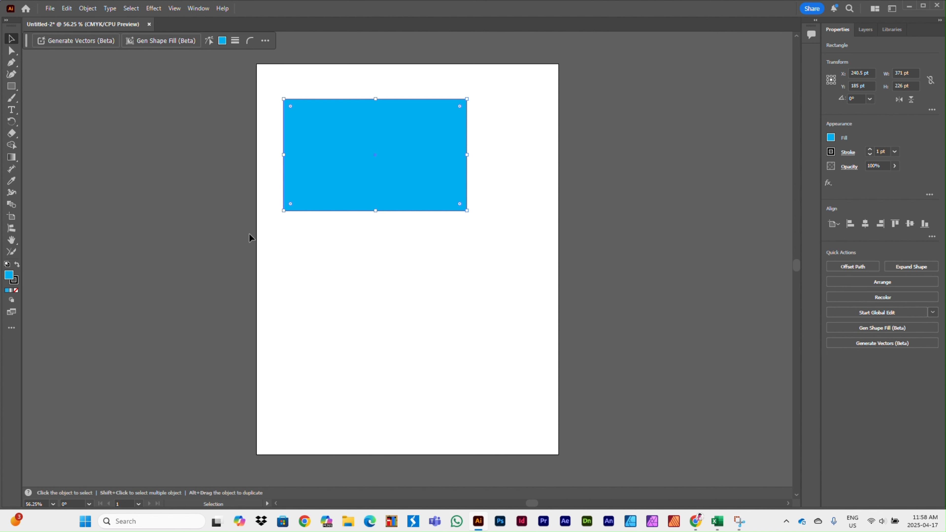
click(380, 294)
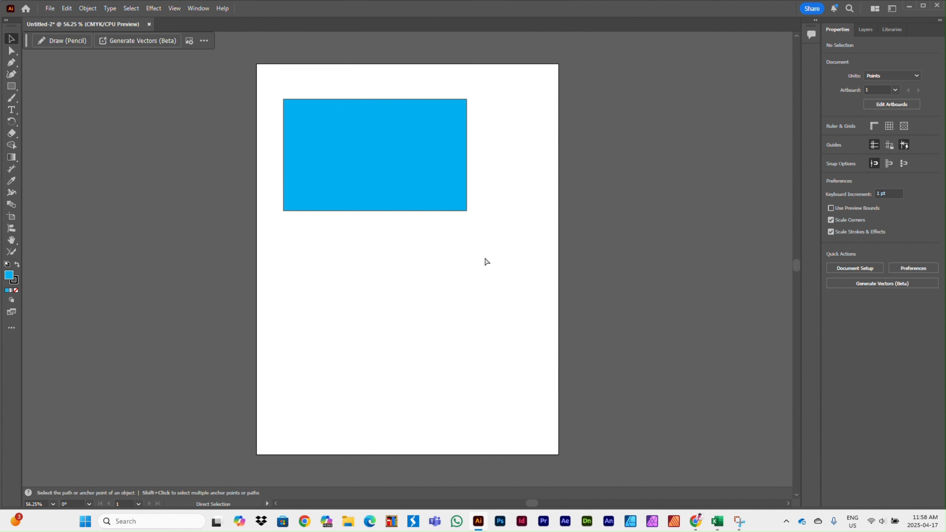
Step: Select the blue rectangle and examine the black stroke along its edges up close
key(ctrl+equal)
key(ctrl+equal)
key(ctrl+equal)
key(ctrl+equal)
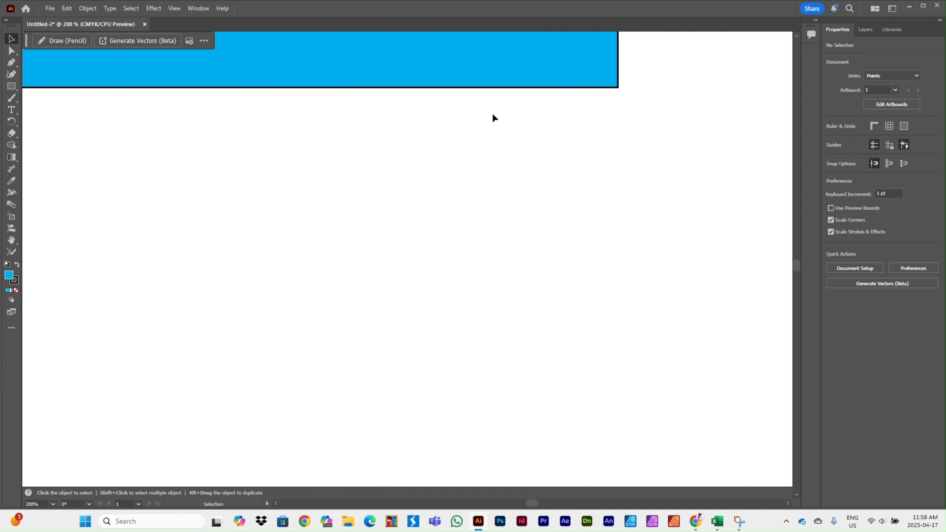
click(346, 89)
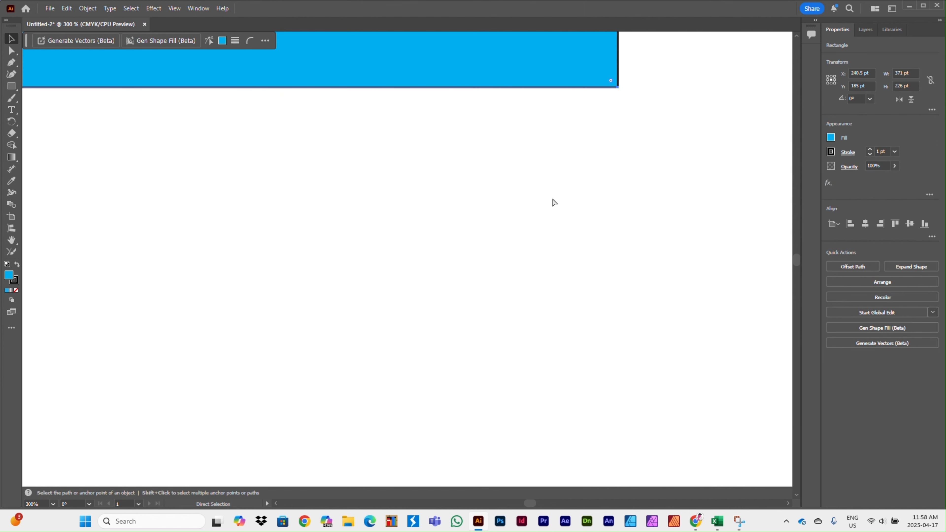
key(ctrl+equal)
key(ctrl+equal)
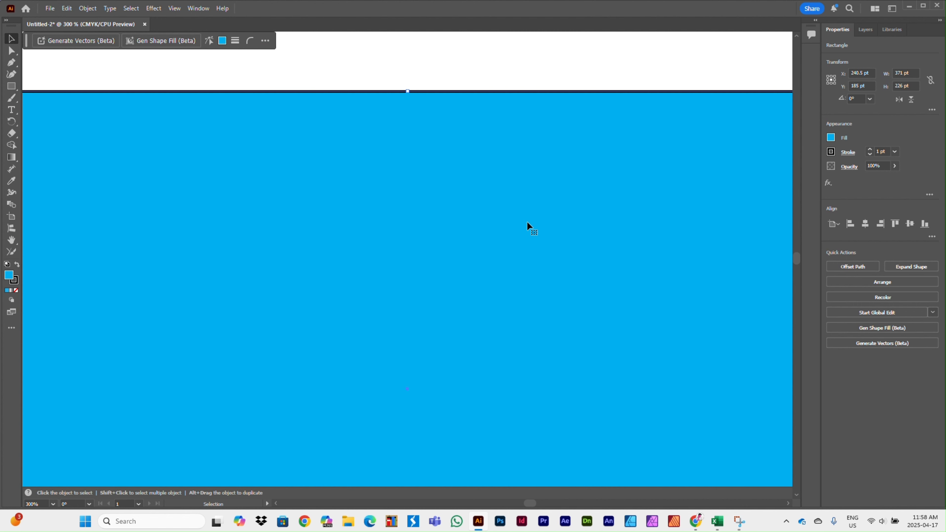
key(a)
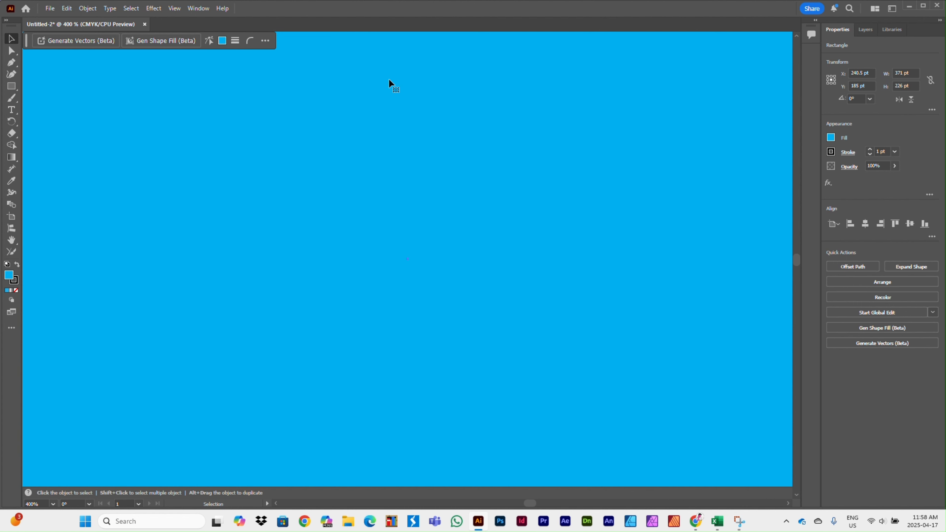
scroll(356, 226, up, 4)
scroll(470, 258, up, 3)
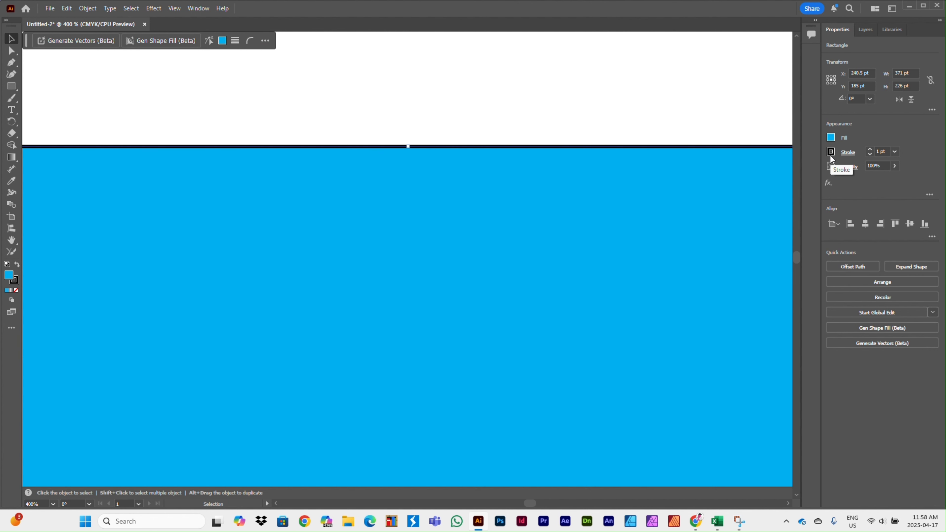
key(ctrl+0)
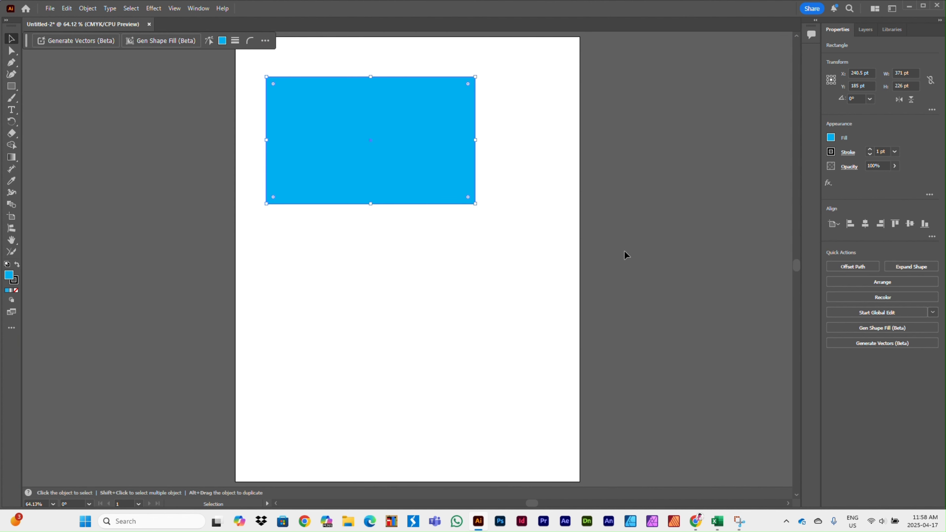
Step: Set the rectangle's stroke color to the green swatch C=75 M=0 Y=100 K=0 and deselect it
click(831, 152)
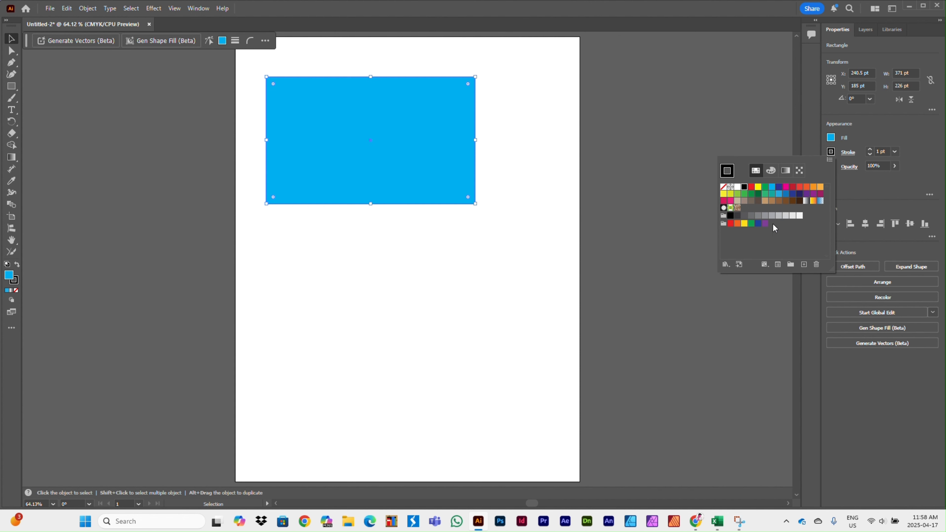
click(744, 193)
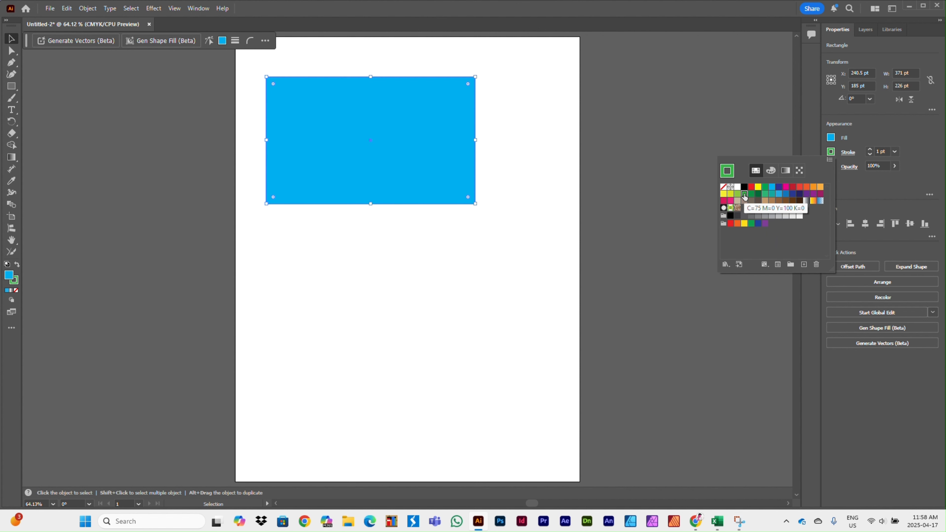
click(498, 107)
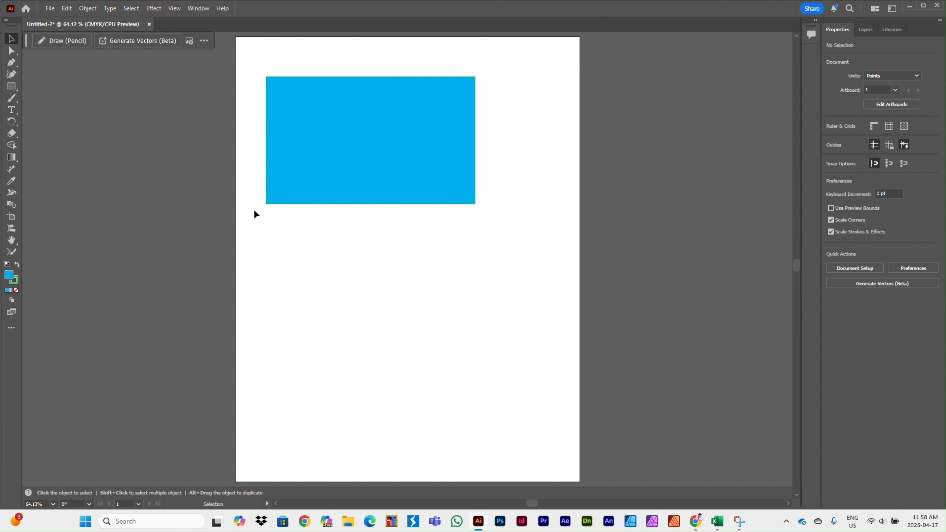
Step: Select the rectangle and increase its stroke weight to 5 pt, viewed close up at its lower-left corner
click(11, 240)
drag(11, 240, 36, 251)
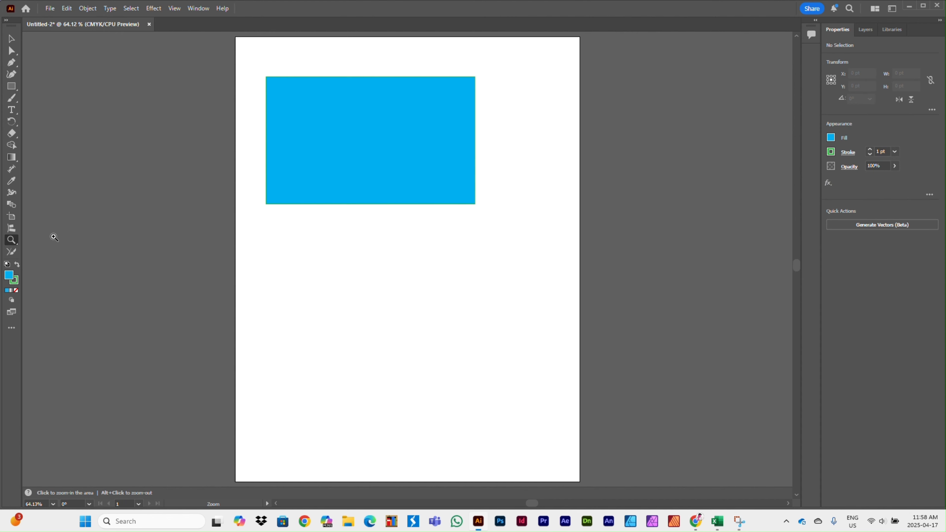
drag(259, 212, 281, 191)
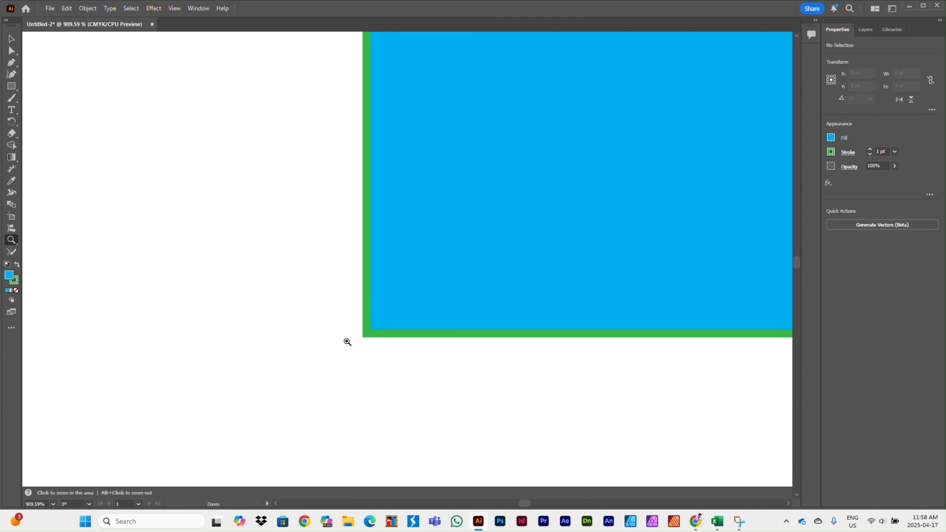
key(v)
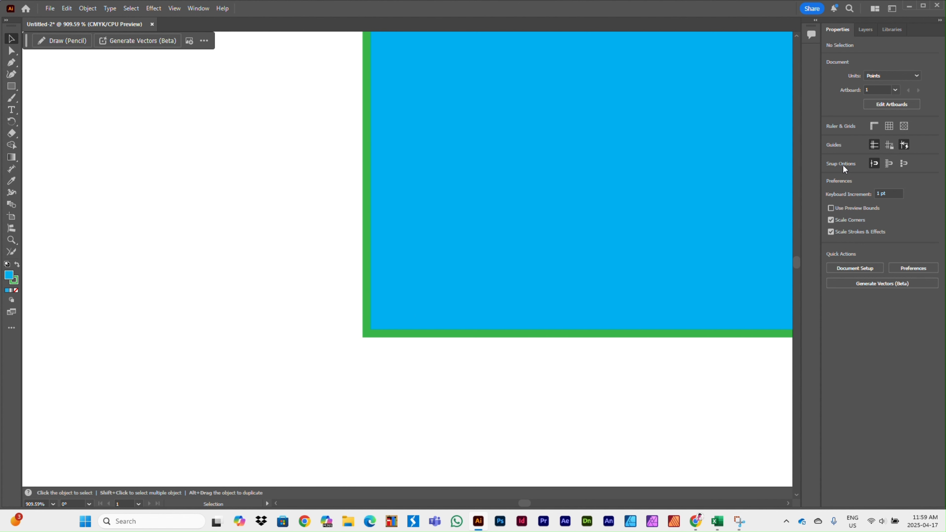
click(402, 200)
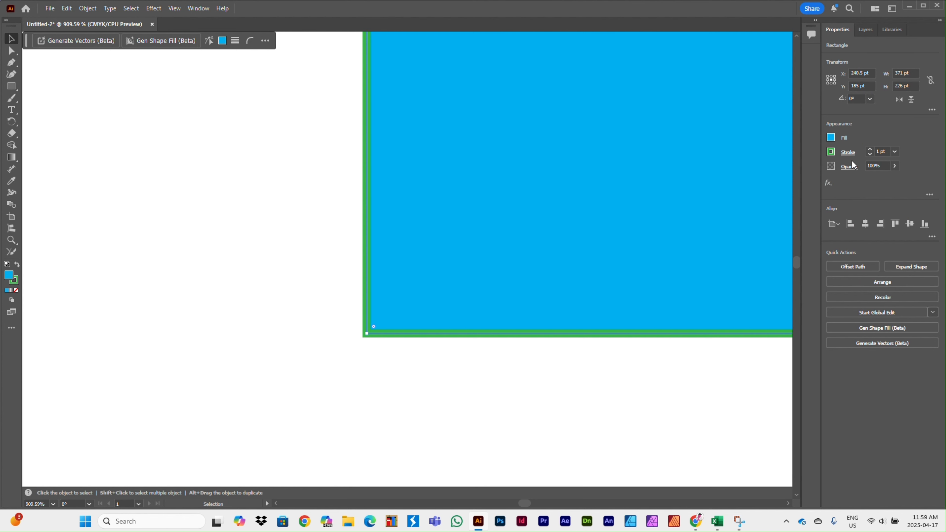
click(871, 149)
click(870, 150)
click(871, 150)
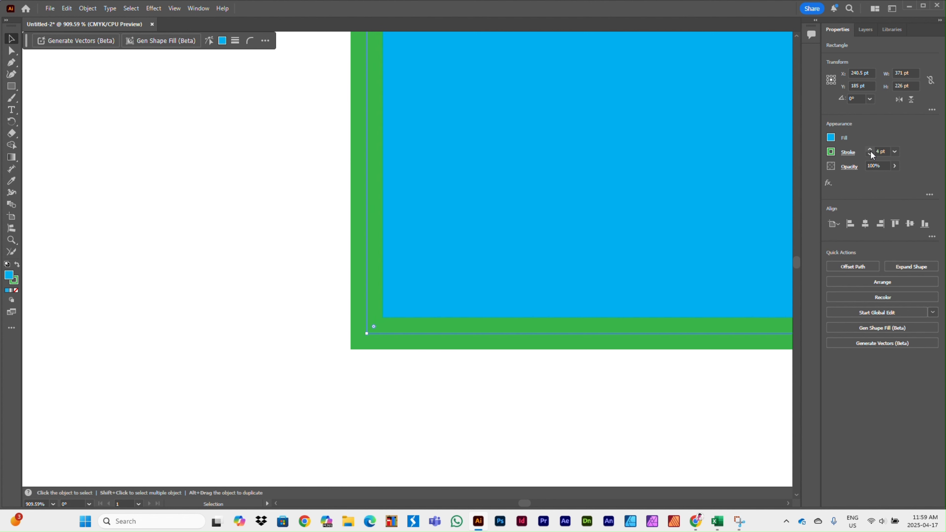
click(871, 149)
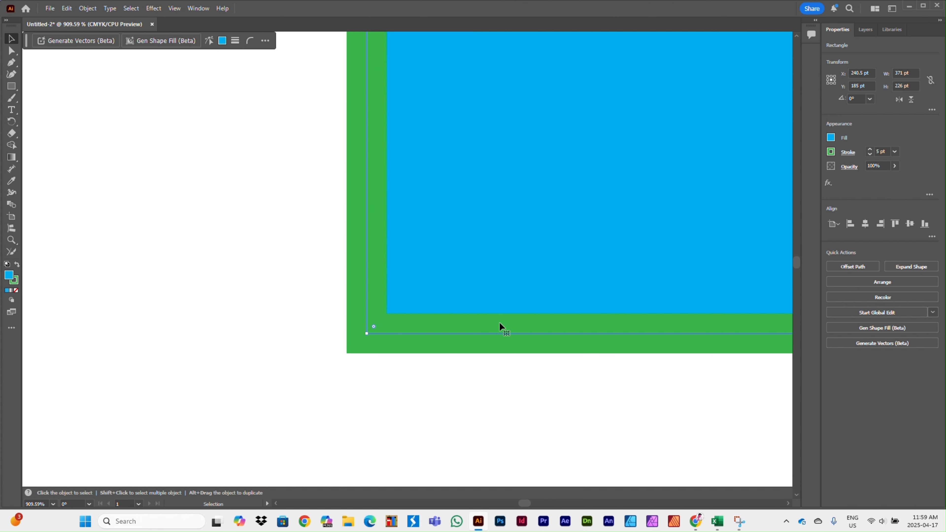
Step: Change the rectangle's stroke color to the dark red swatch and set the stroke weight to 2 pt
click(831, 152)
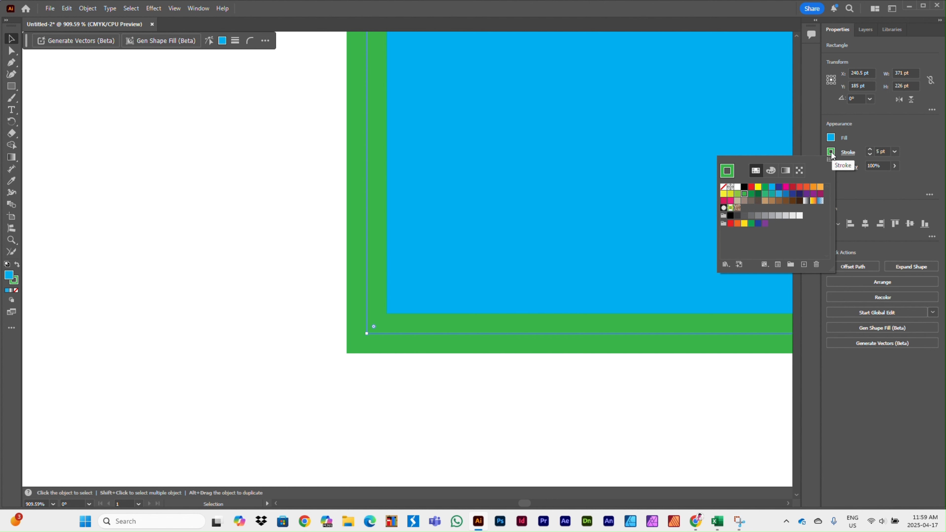
click(792, 188)
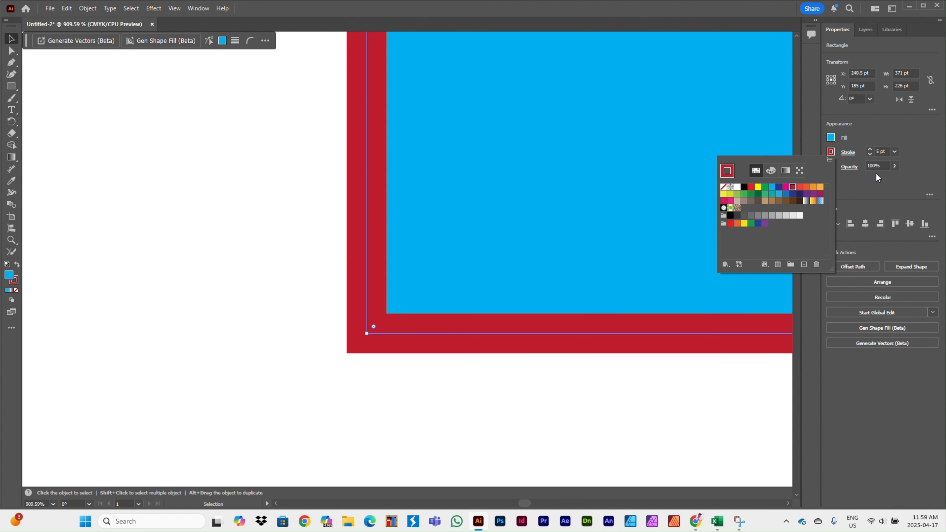
click(870, 149)
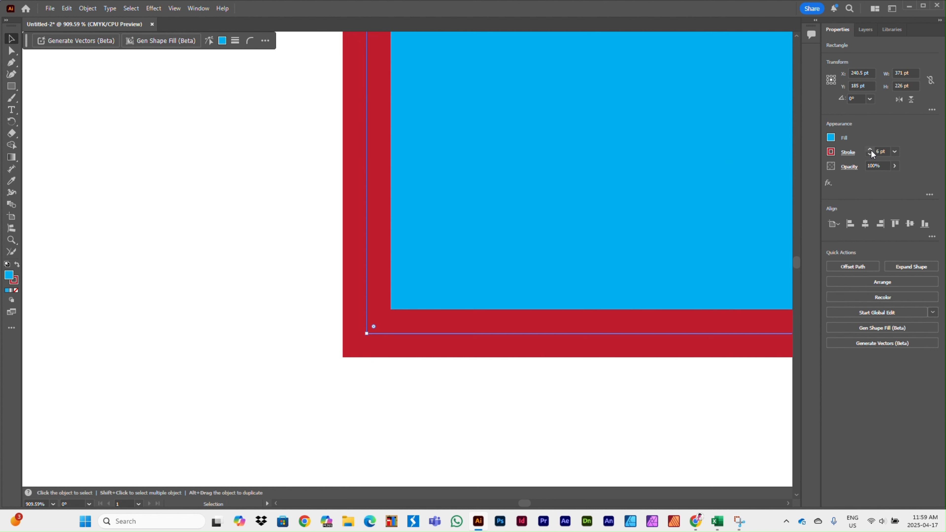
click(871, 149)
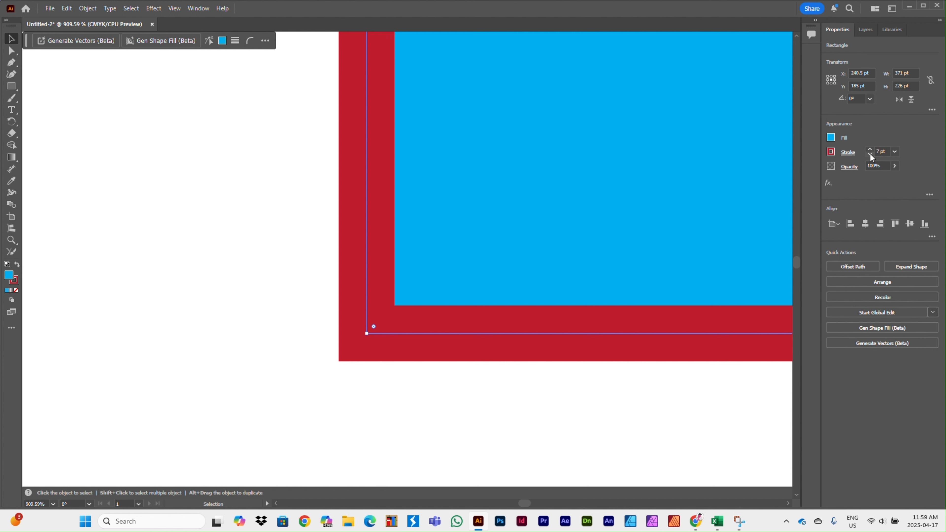
click(870, 154)
click(870, 154)
click(870, 154)
click(870, 154)
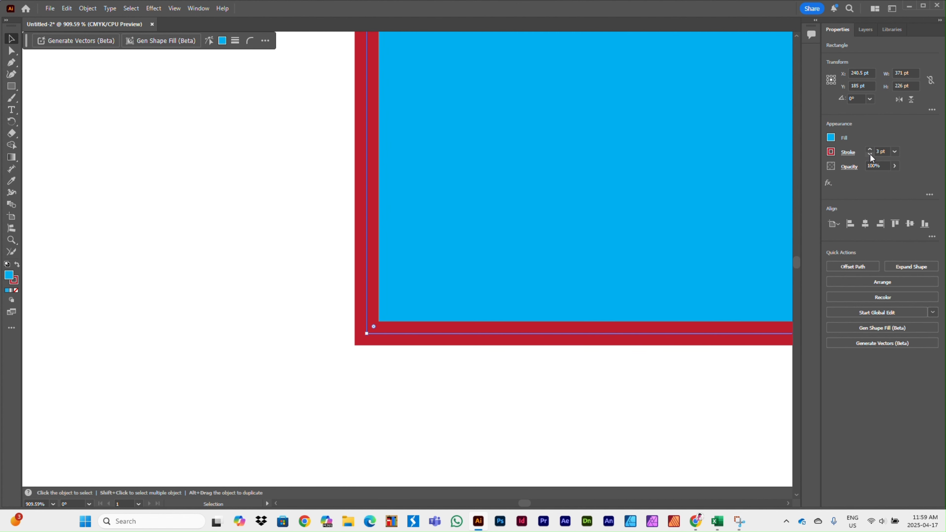
click(870, 154)
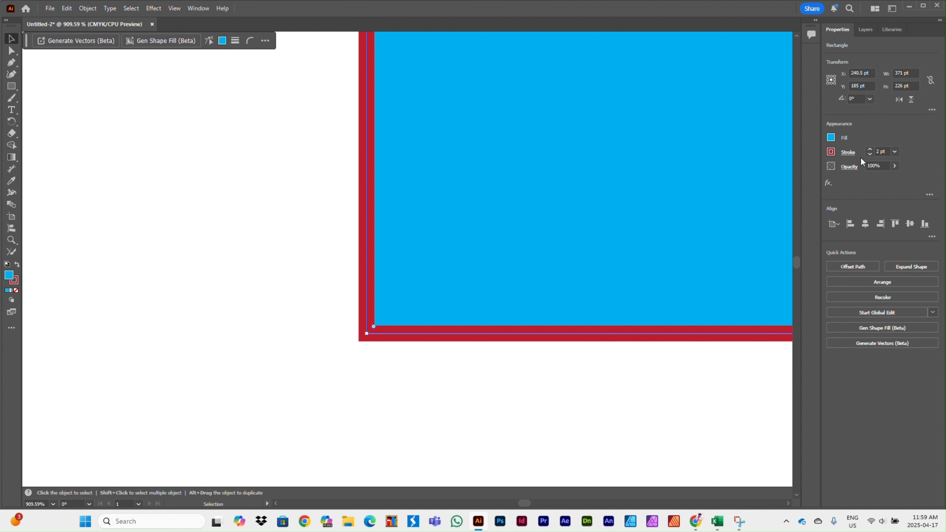
Step: Deselect the rectangle and fit the whole artboard in the window with the Selection tool active
click(272, 380)
key(a)
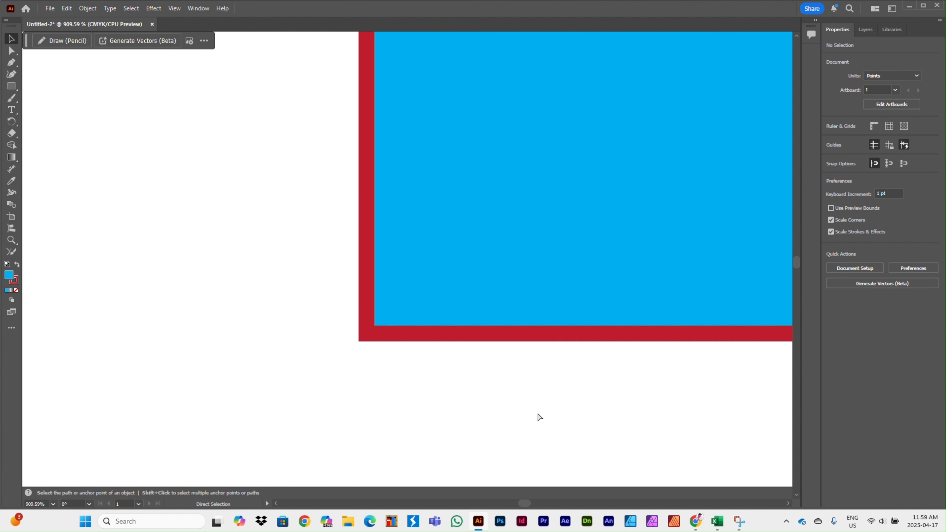
key(ctrl+0)
key(v)
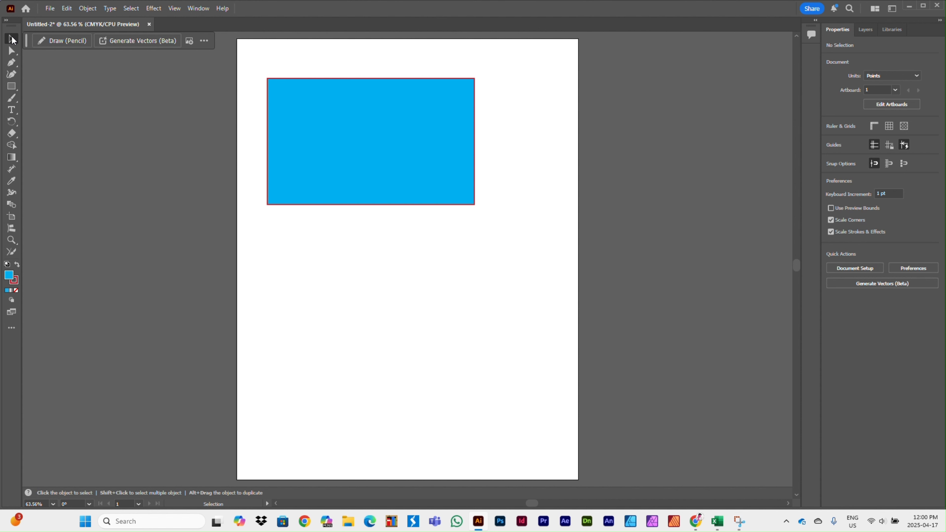
click(12, 54)
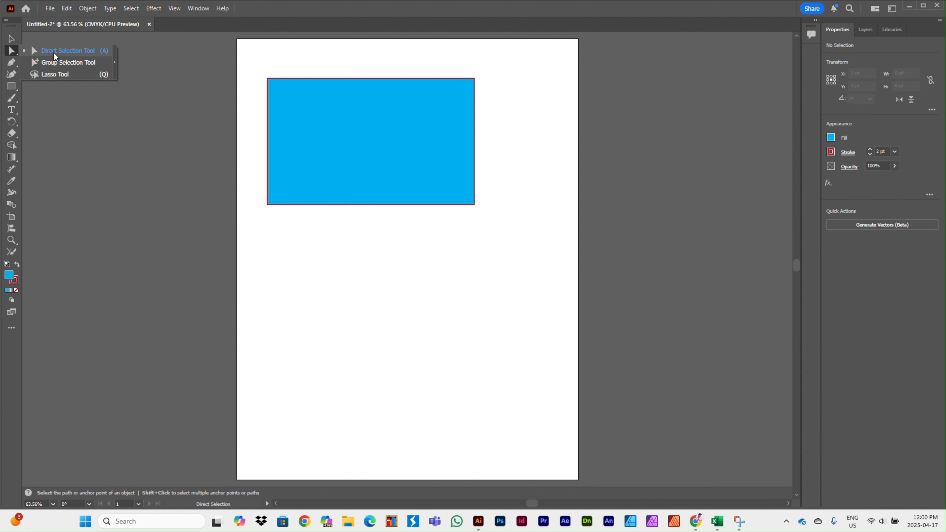
click(12, 40)
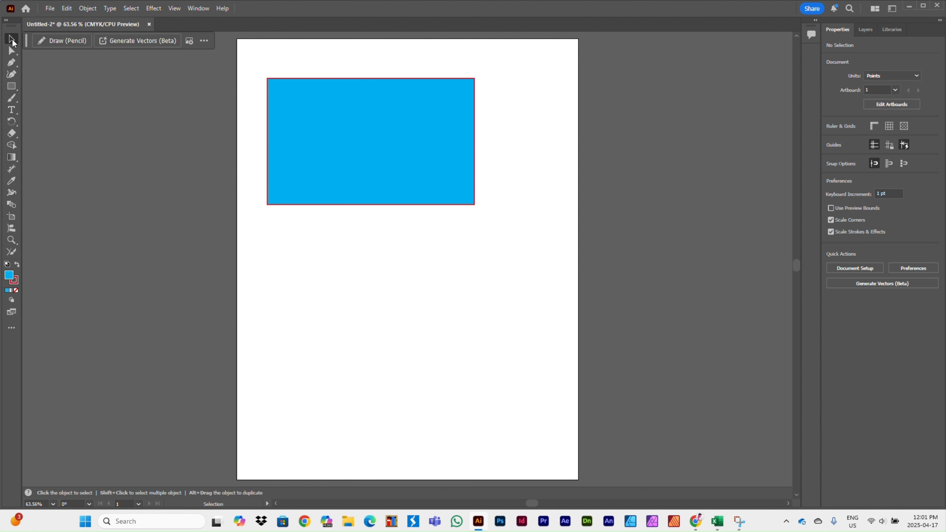
Step: Move the rectangle slightly left and down on the artboard and resize it to about 319 × 279 pt
click(344, 147)
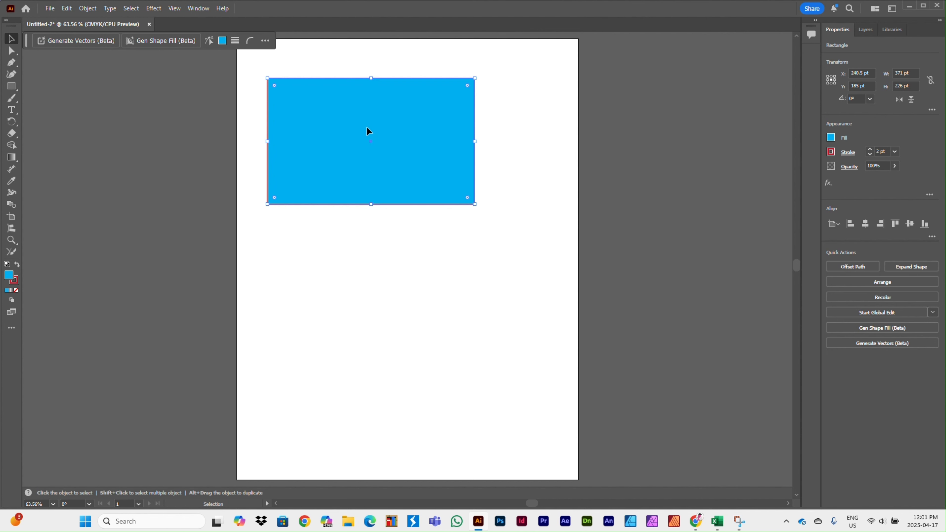
drag(366, 128, 311, 115)
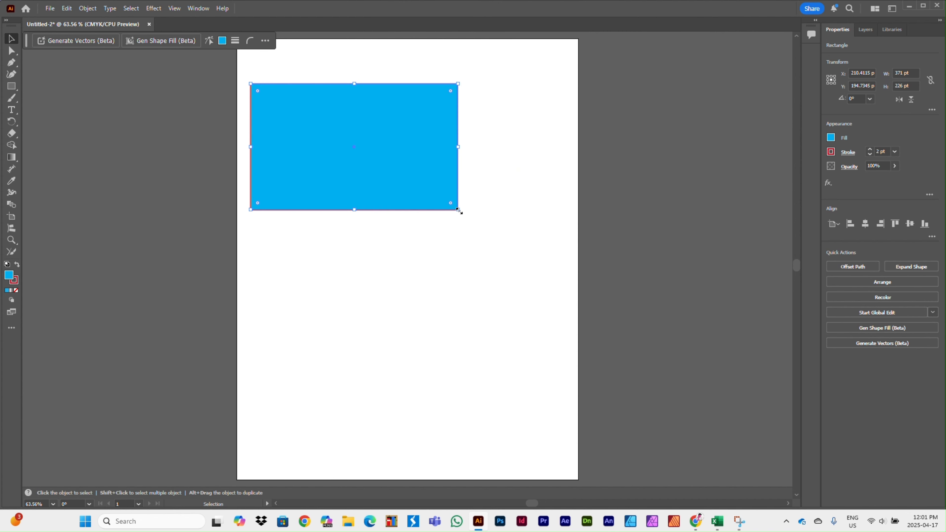
drag(458, 210, 429, 239)
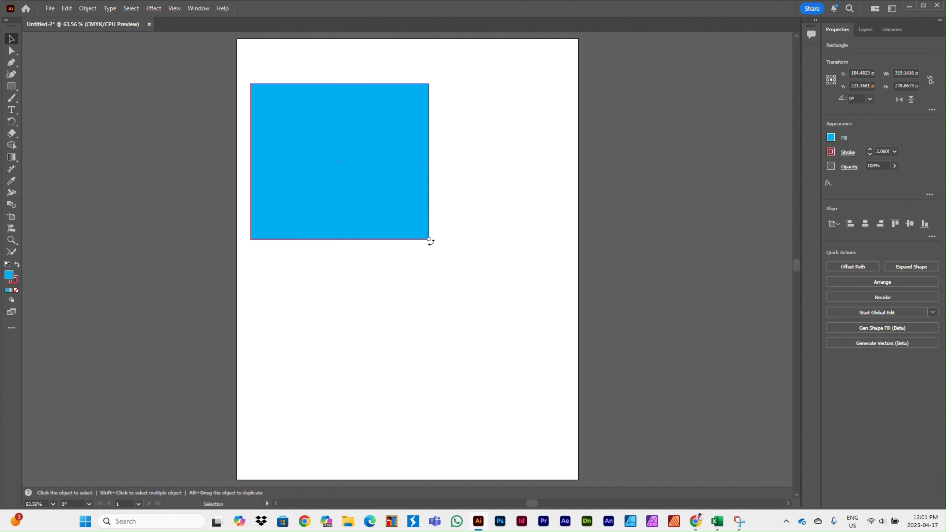
Step: Try rotating the rectangle freehand around its center and undo the rotation to its upright position
drag(431, 243, 383, 271)
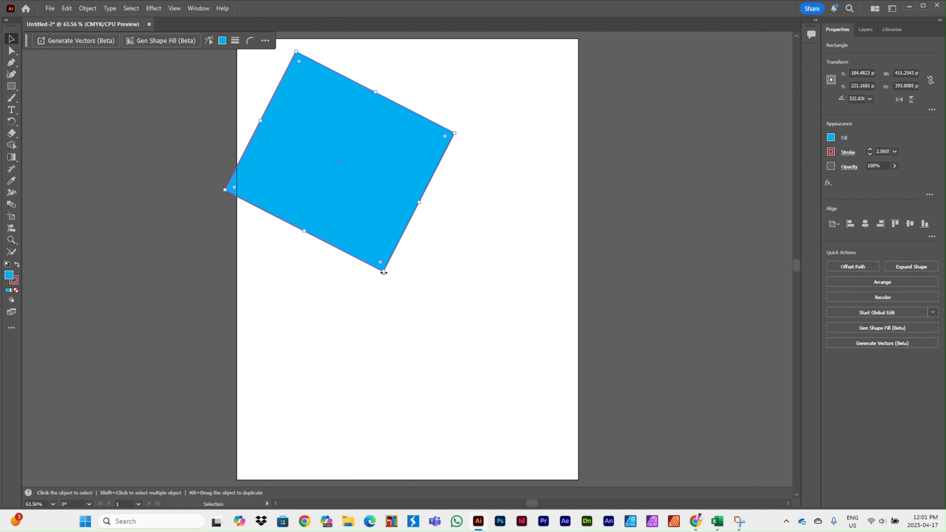
click(449, 260)
key(ctrl+z)
key(ctrl+z)
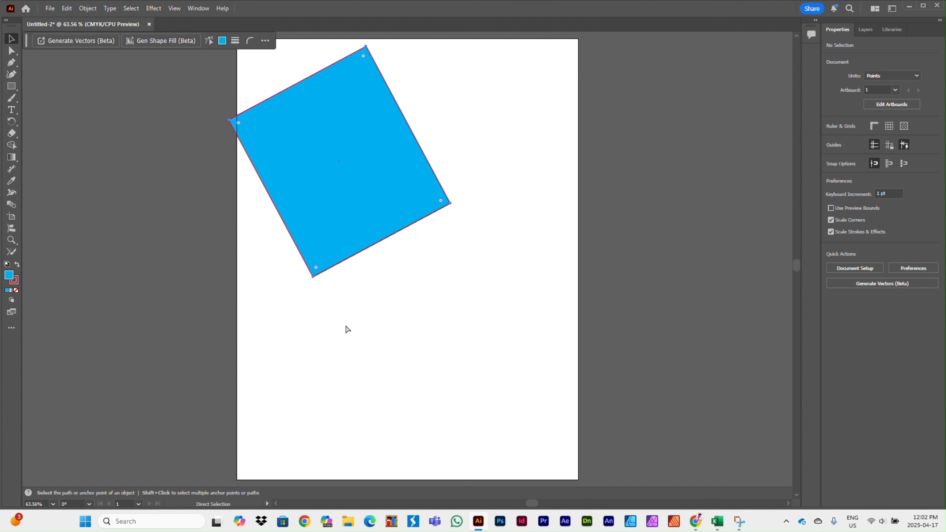
key(ctrl+z)
key(v)
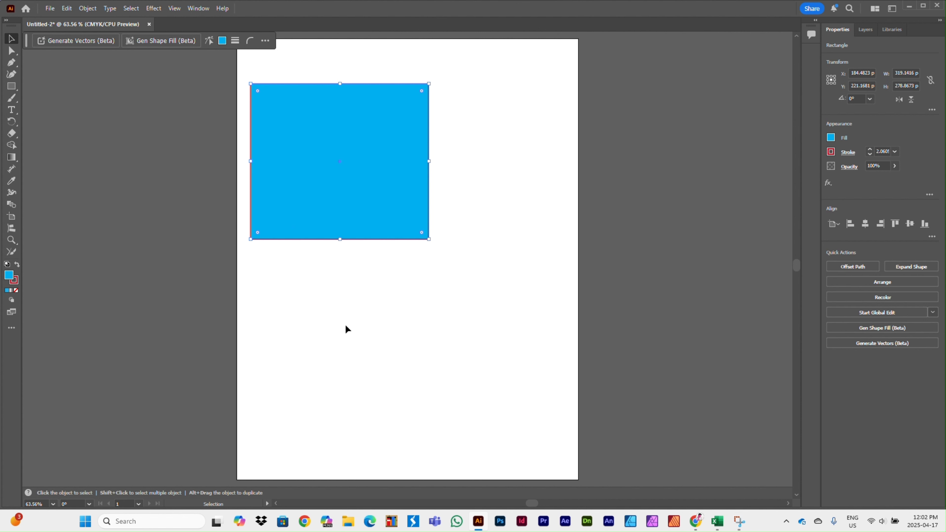
Step: Try rotating the rectangle again by a corner, to about 51°, undo the rotations and deselect it
drag(434, 242, 500, 133)
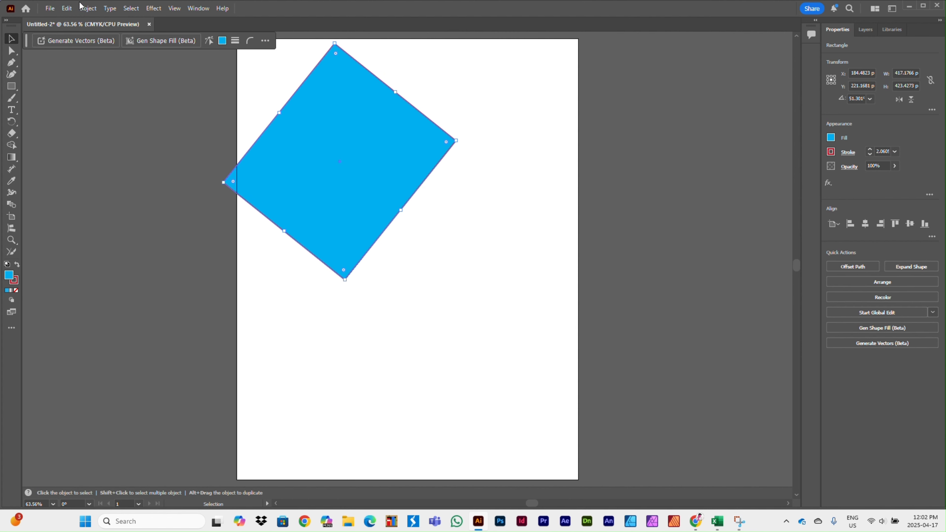
click(67, 8)
click(77, 20)
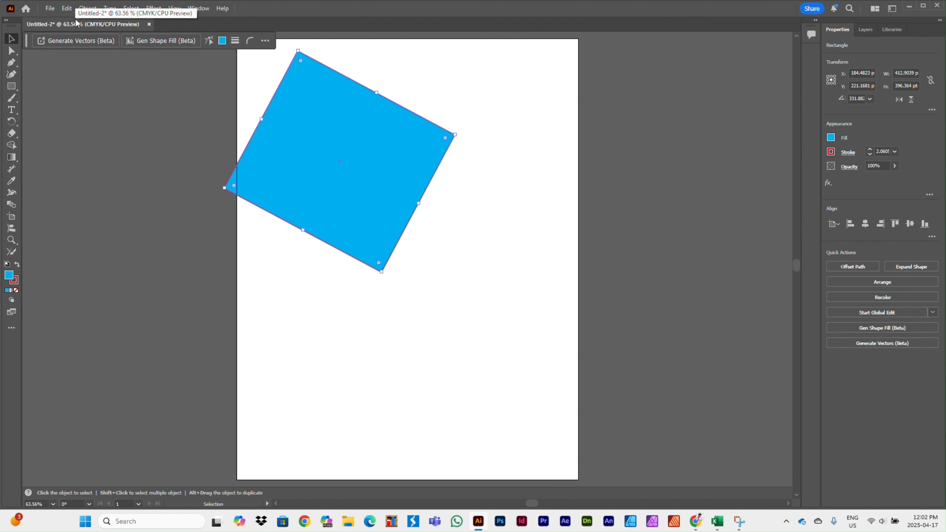
click(67, 8)
click(77, 20)
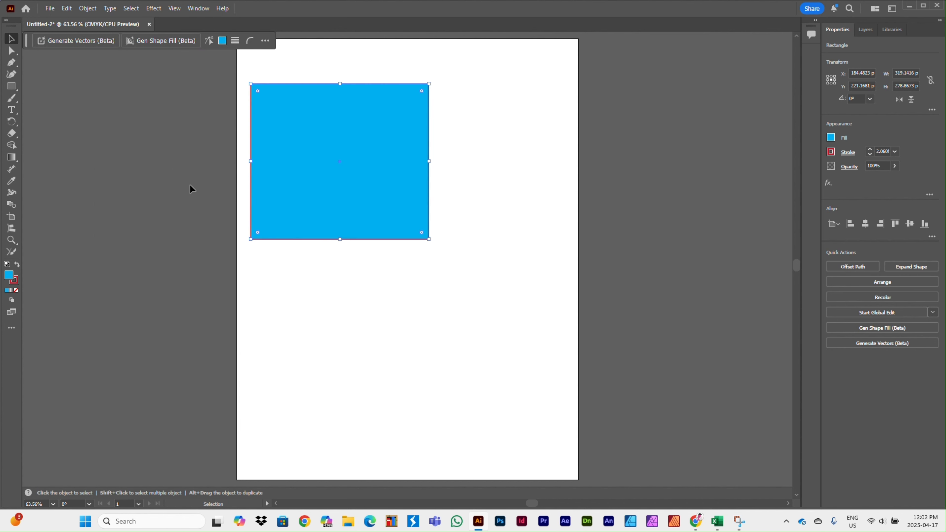
click(367, 302)
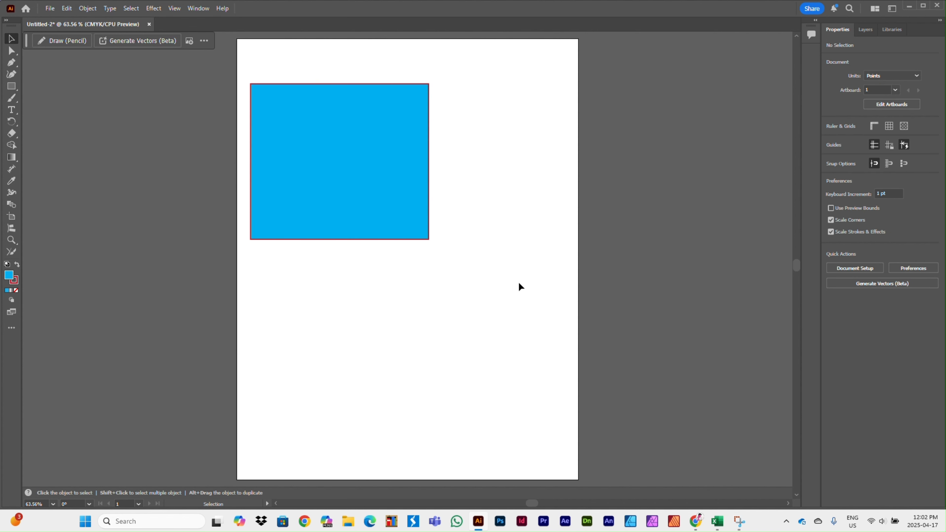
Step: Try rounding all the rectangle's corners, slightly at first and up to the maximum radius, and undo the rounding
click(359, 168)
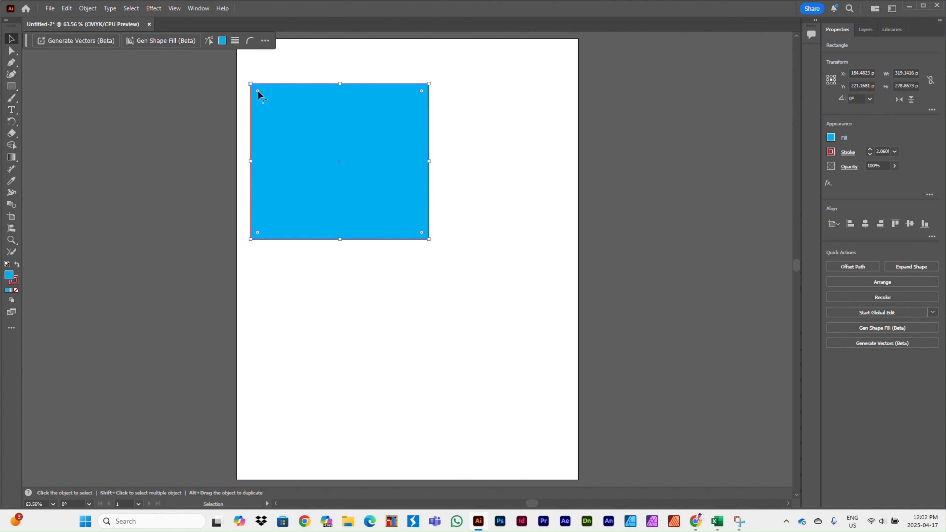
drag(258, 91, 264, 98)
click(339, 287)
click(269, 104)
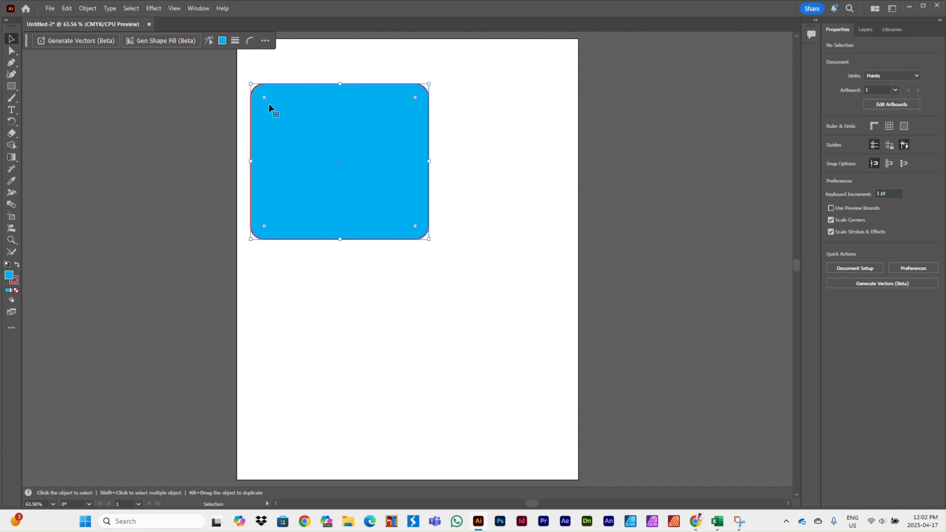
drag(276, 106, 352, 175)
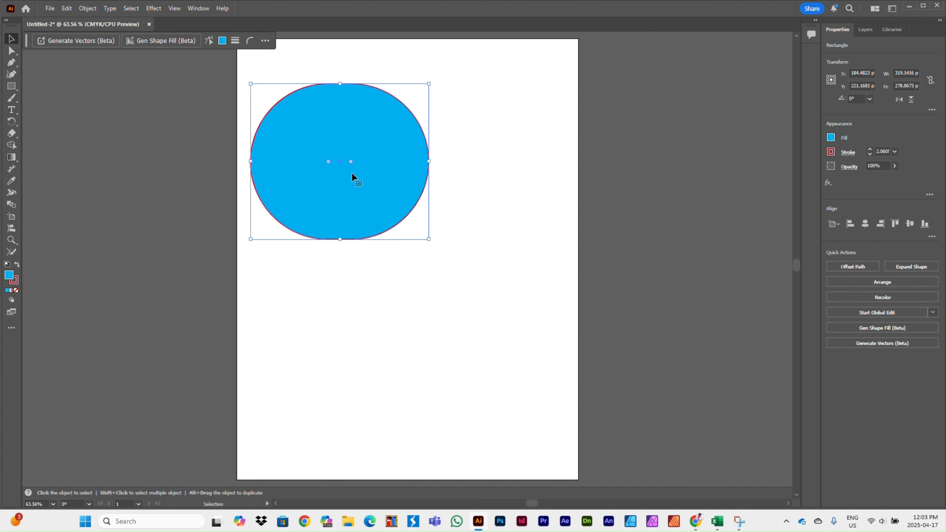
click(372, 306)
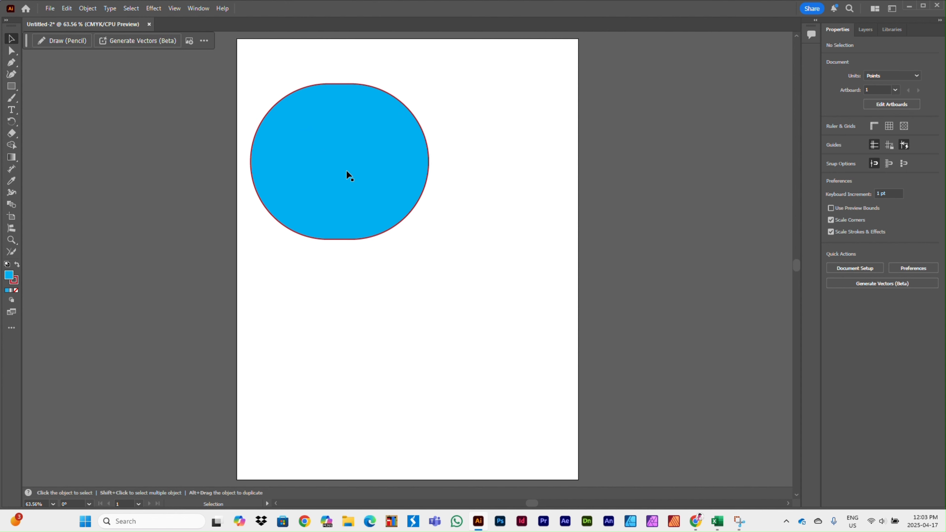
click(338, 164)
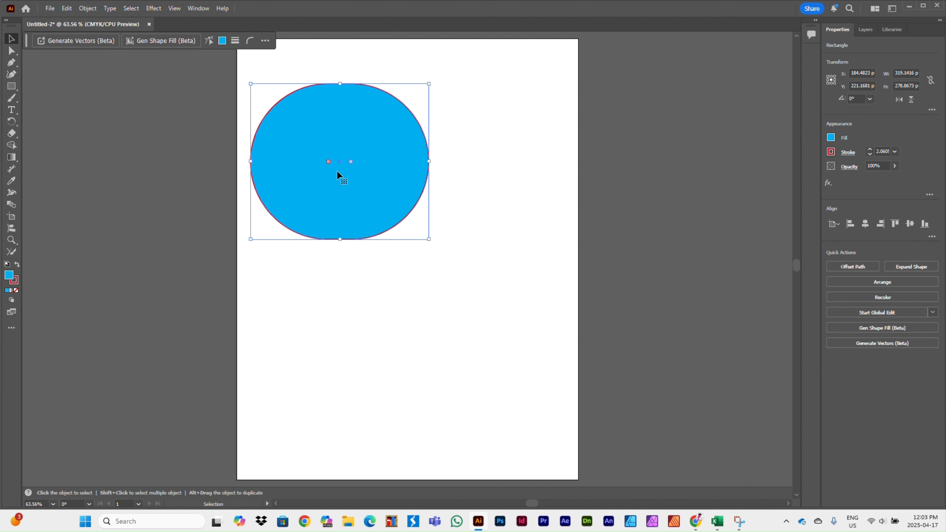
drag(351, 156, 447, 139)
key(ctrl+z)
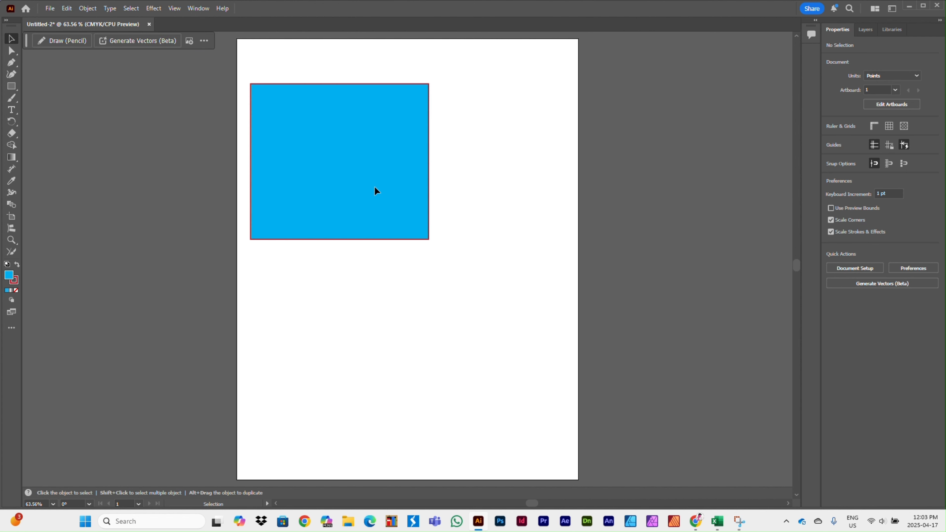
Step: Select the rectangle and set its fill to None, keeping the red stroke
click(374, 187)
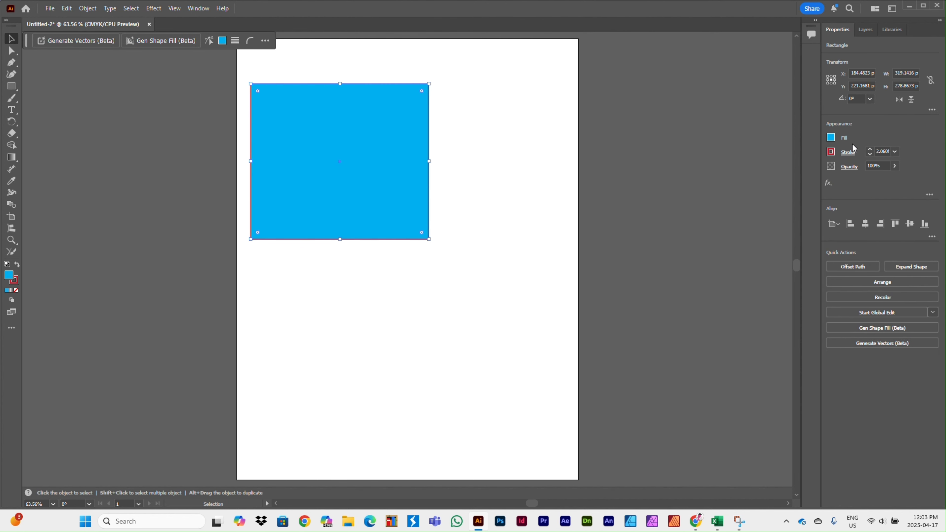
click(831, 138)
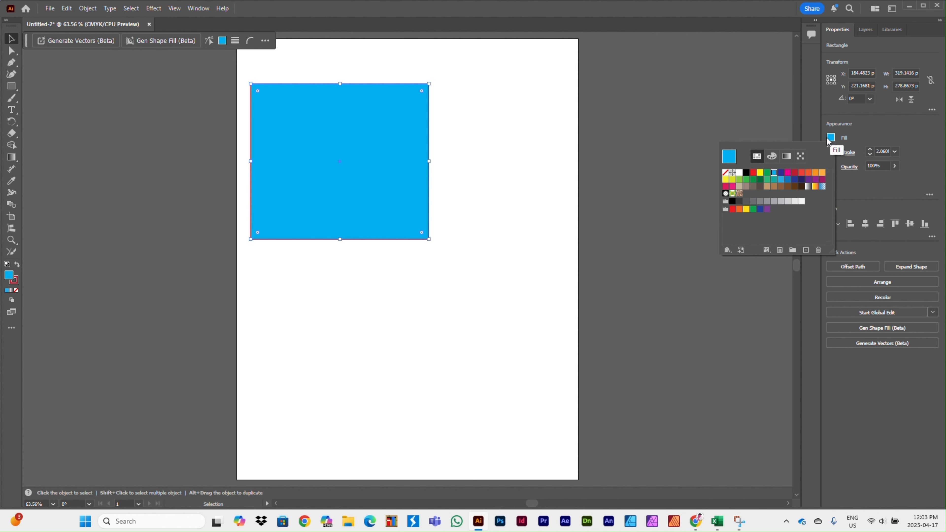
click(726, 177)
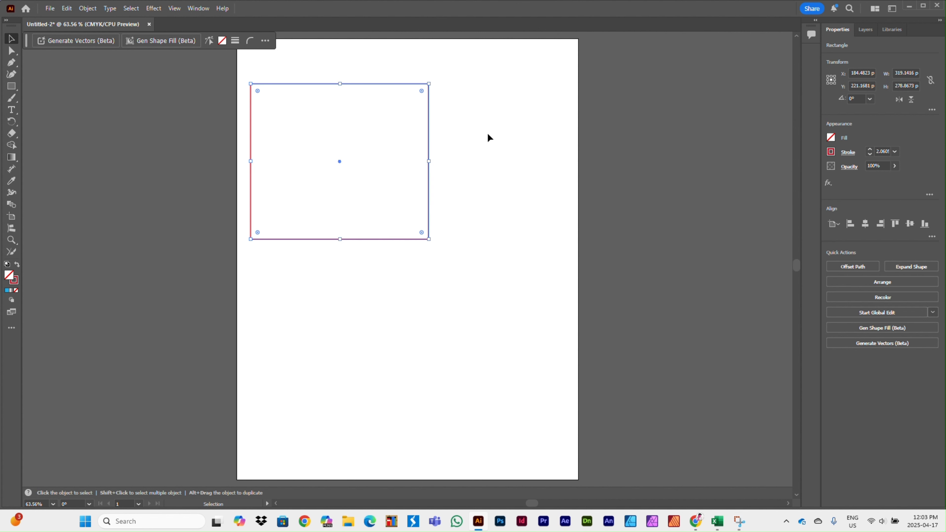
Step: Reselect the unfilled rectangle and move it by its center point to about X 291 pt, Y 263 pt
click(469, 110)
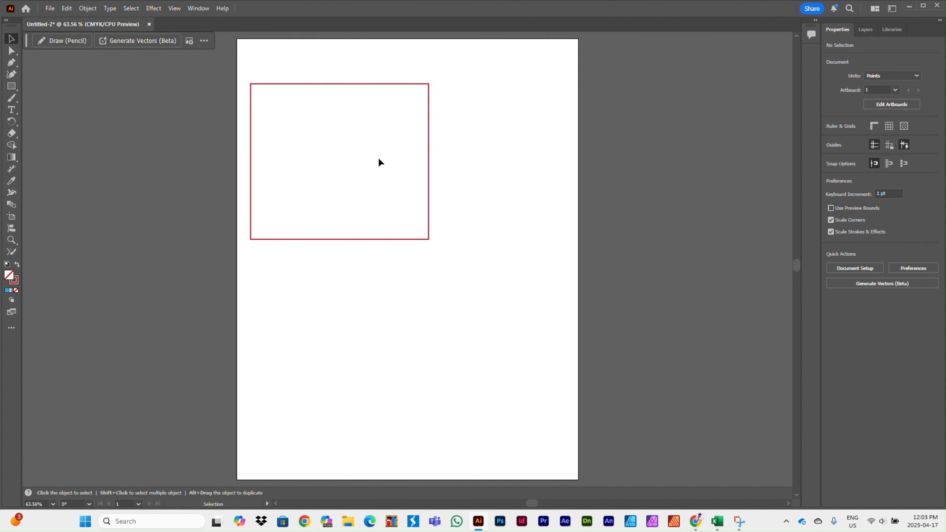
drag(391, 154, 460, 207)
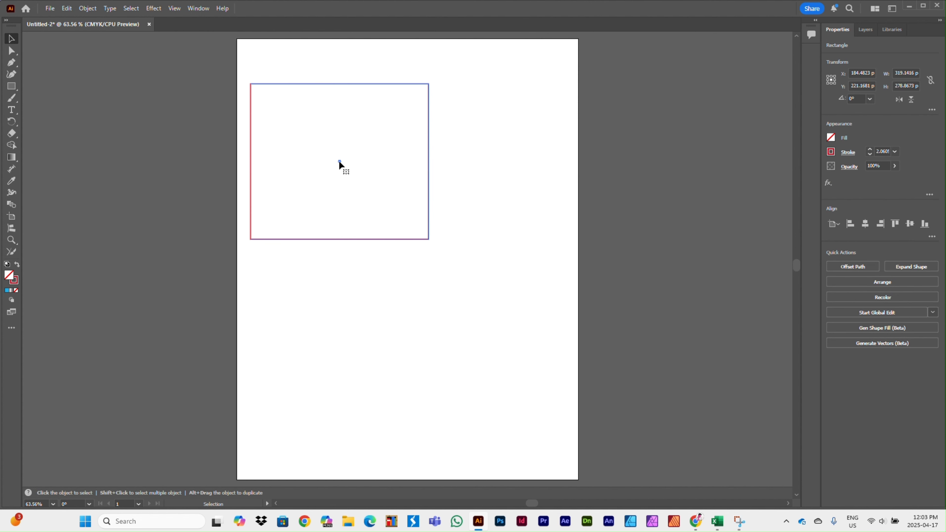
drag(340, 162, 399, 190)
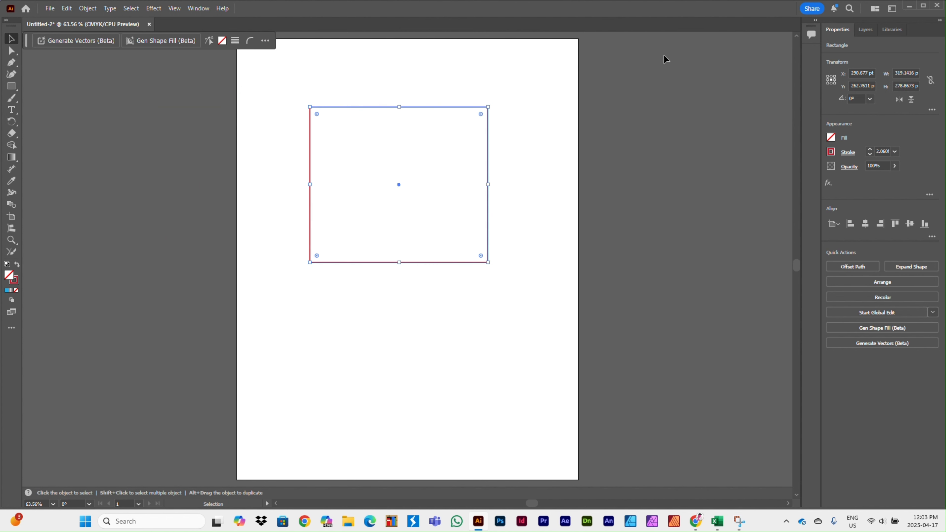
Step: Set the rectangle's stroke to None and deselect it
click(831, 153)
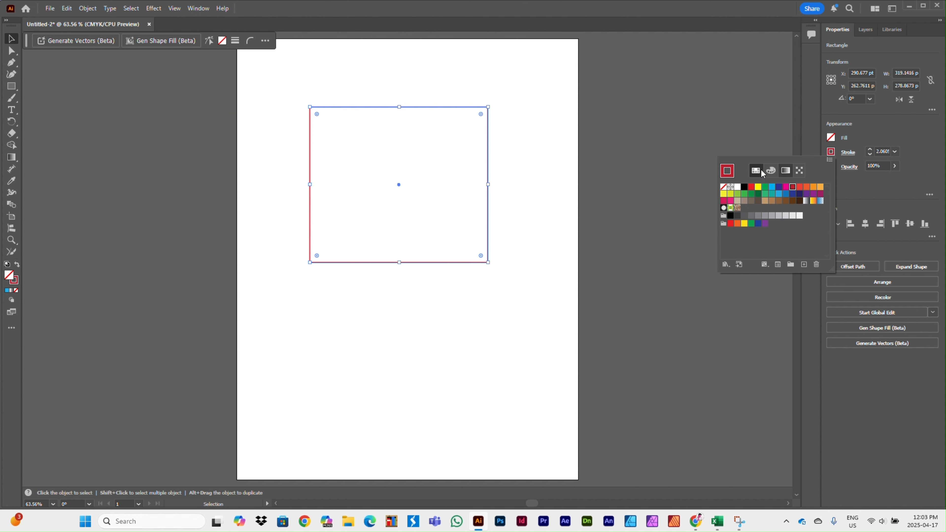
click(724, 188)
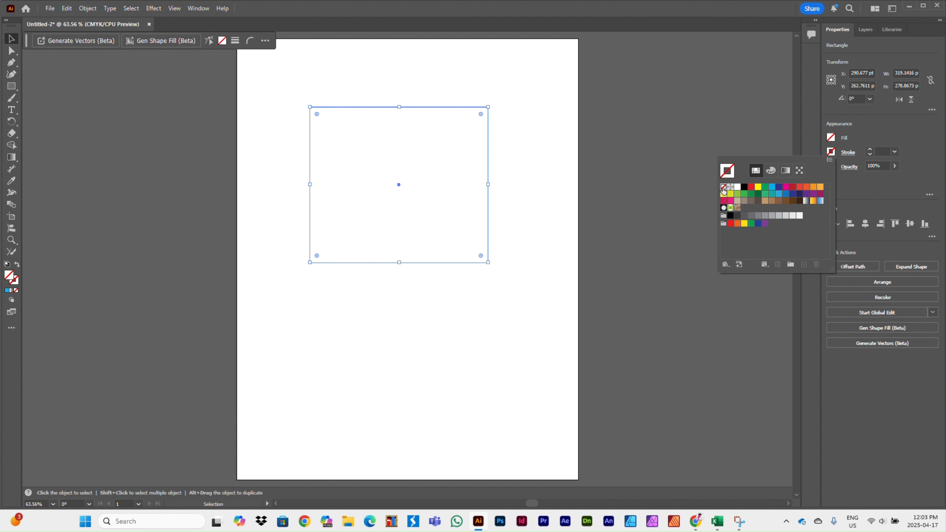
click(449, 311)
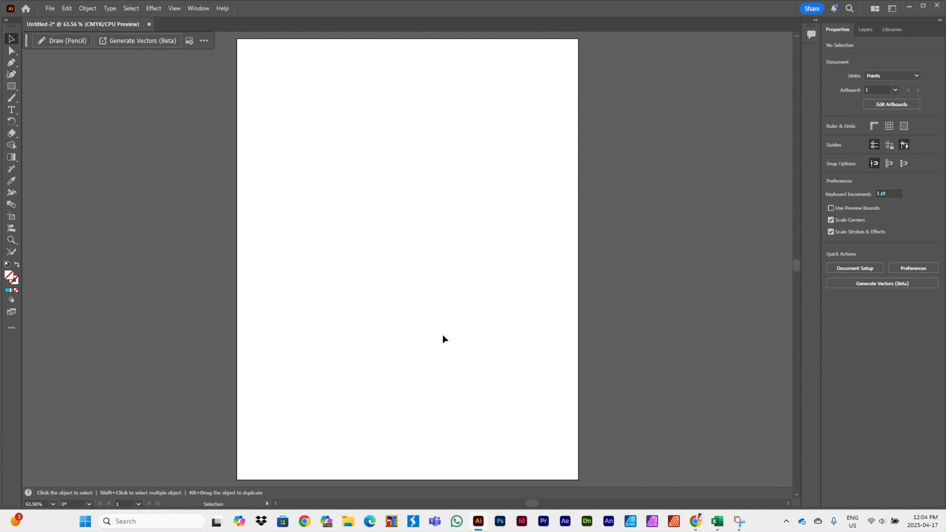
Step: Select the invisible rectangle with a marquee, move it to the page's left edge and back to about X 269 pt, Y 262 pt, and deselect it
drag(263, 374, 556, 54)
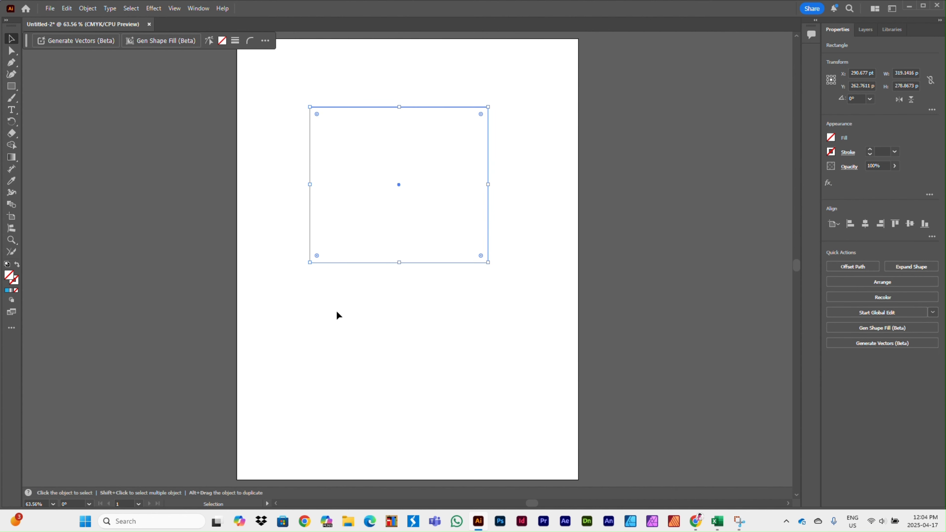
drag(396, 183, 276, 223)
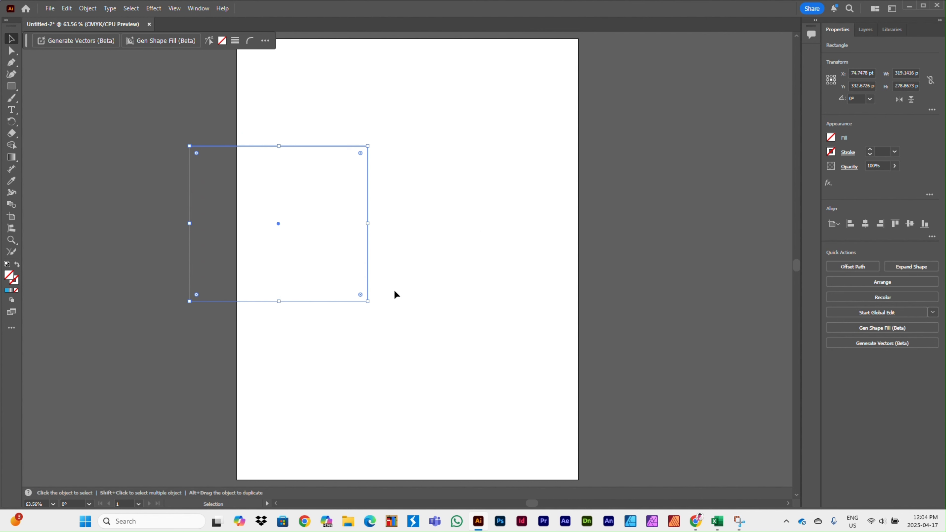
drag(279, 224, 386, 183)
click(476, 379)
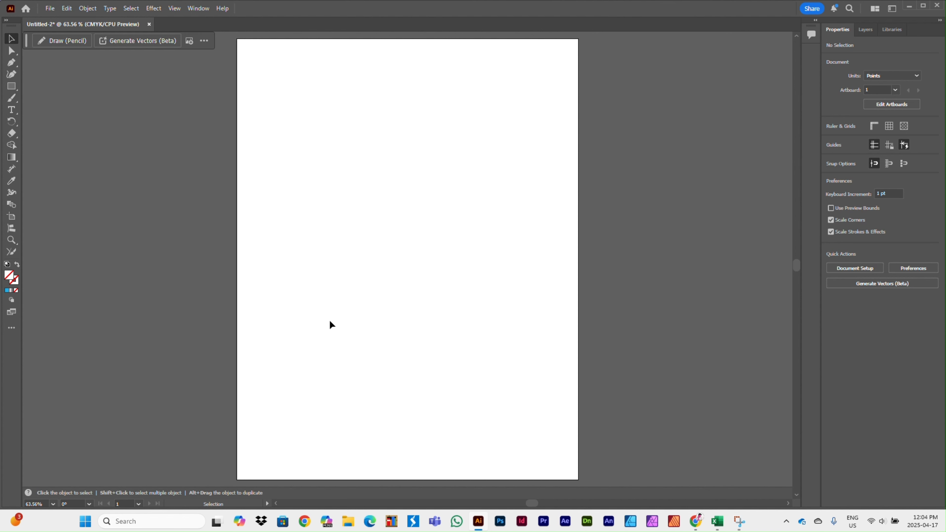
Step: Select the invisible rectangle with a marquee and set its fill to bright blue
drag(284, 335, 520, 94)
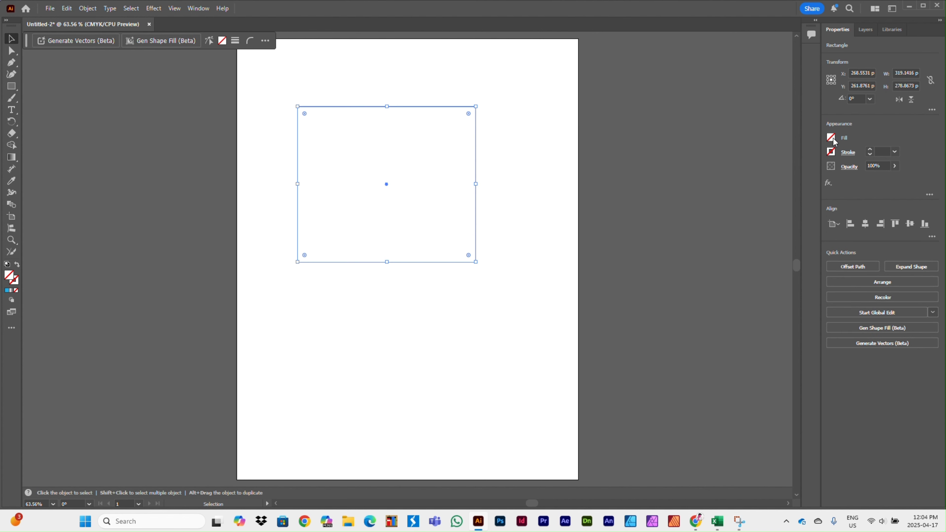
click(832, 140)
click(774, 172)
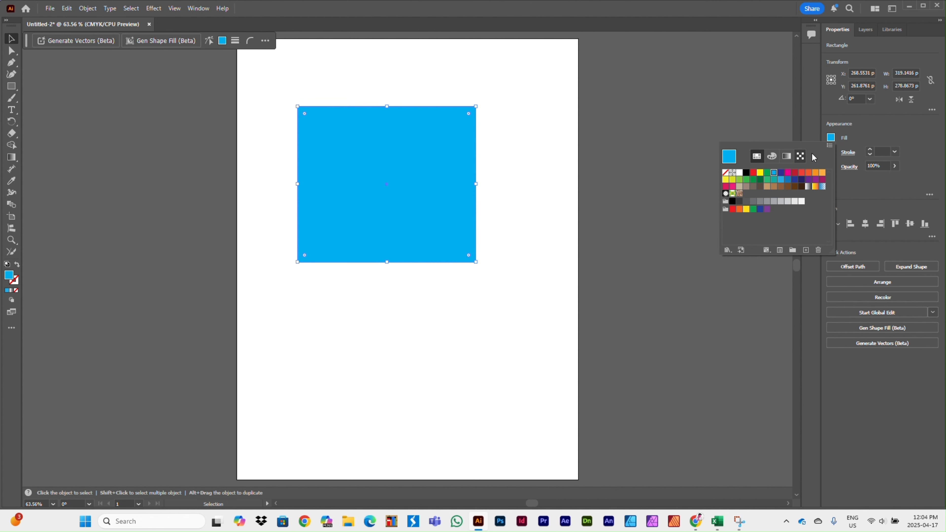
click(843, 151)
Step: Give the blue rectangle a dark red stroke with a weight of 4 pt
click(831, 152)
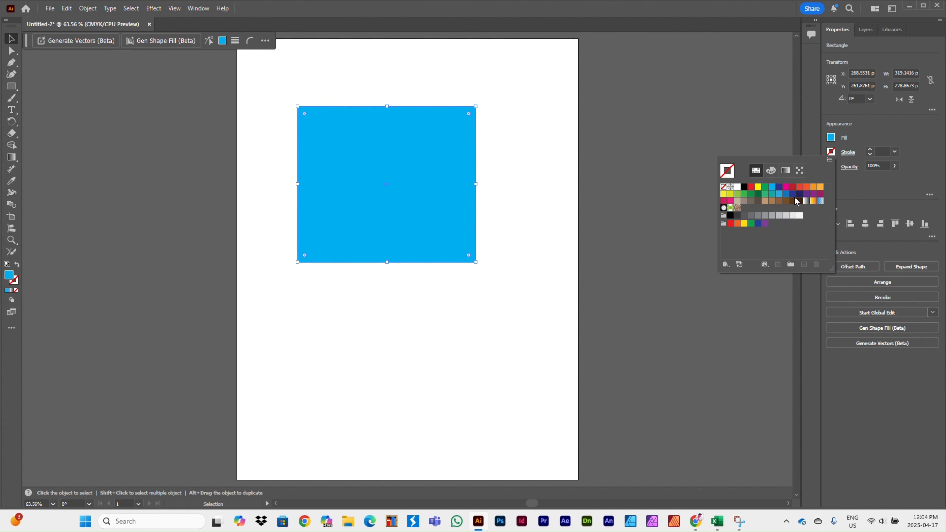
click(793, 187)
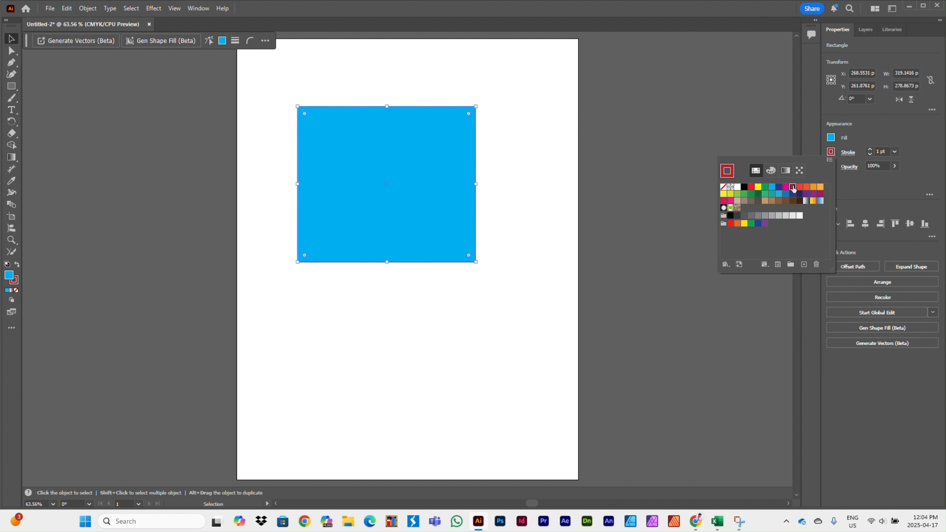
click(870, 150)
click(869, 149)
click(869, 150)
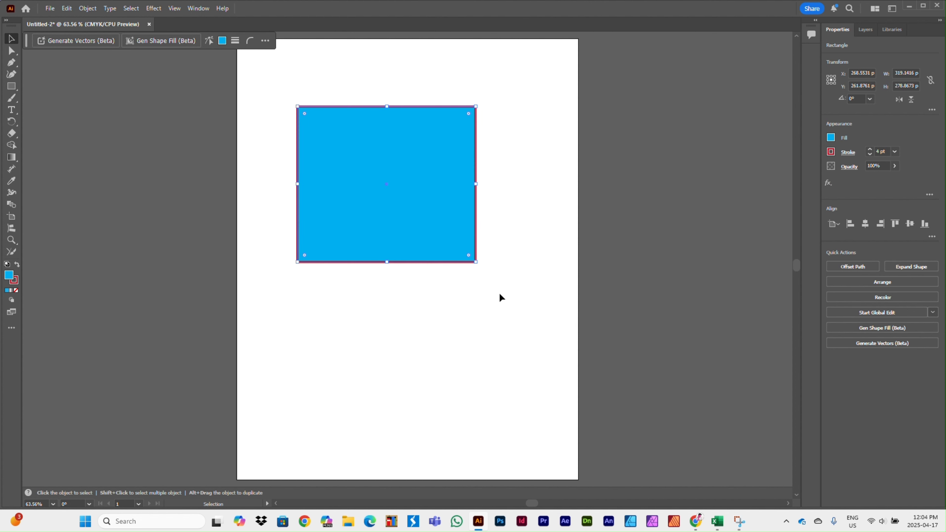
Step: Draw a small rectangle about 124 × 128 pt below the large one and move the large rectangle underneath it
scroll(501, 297, up, 2)
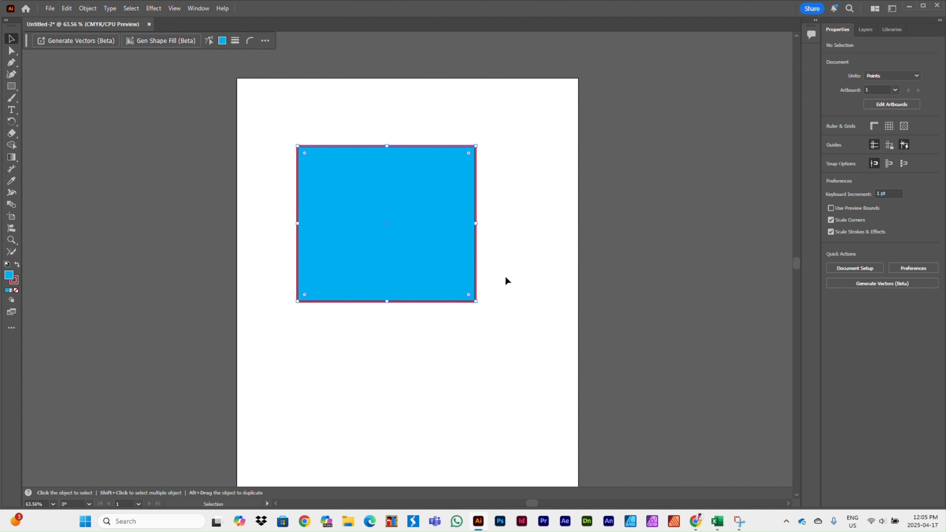
click(14, 88)
drag(276, 332, 345, 404)
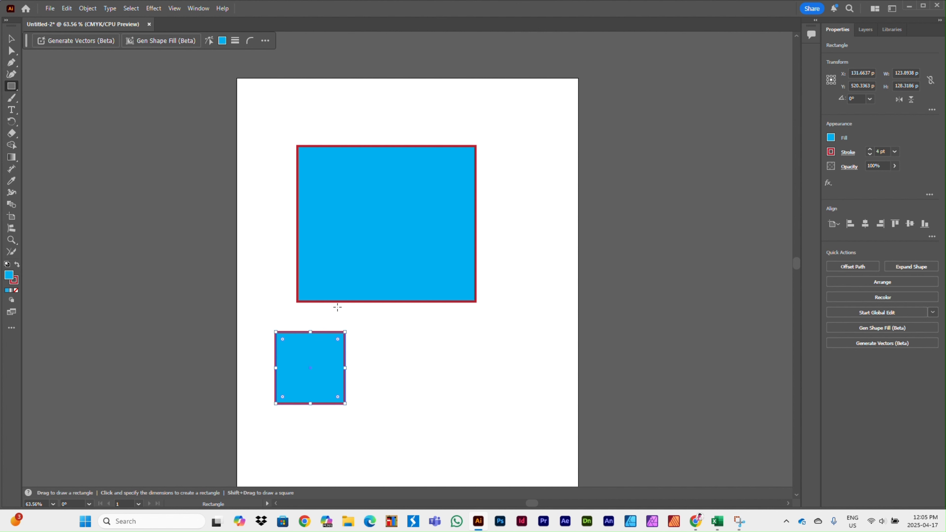
click(11, 39)
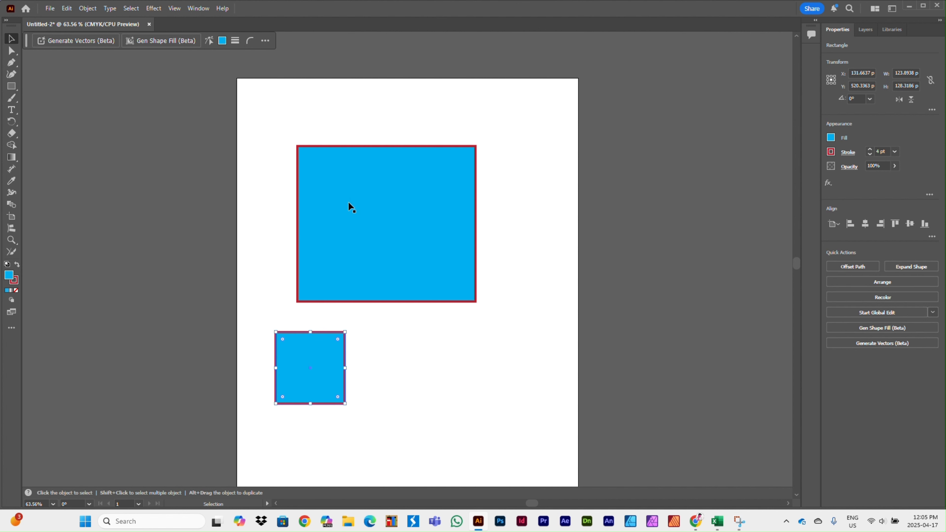
drag(350, 206, 304, 338)
click(471, 202)
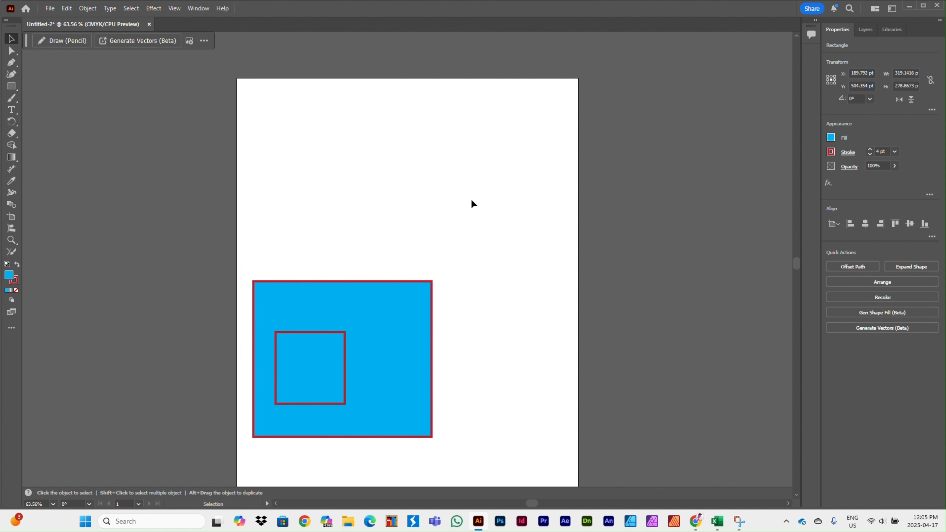
Step: Send the small rectangle to the back, behind the large one, and move the large rectangle slightly down and to the right
scroll(481, 242, down, 1)
scroll(482, 244, down, 1)
click(330, 331)
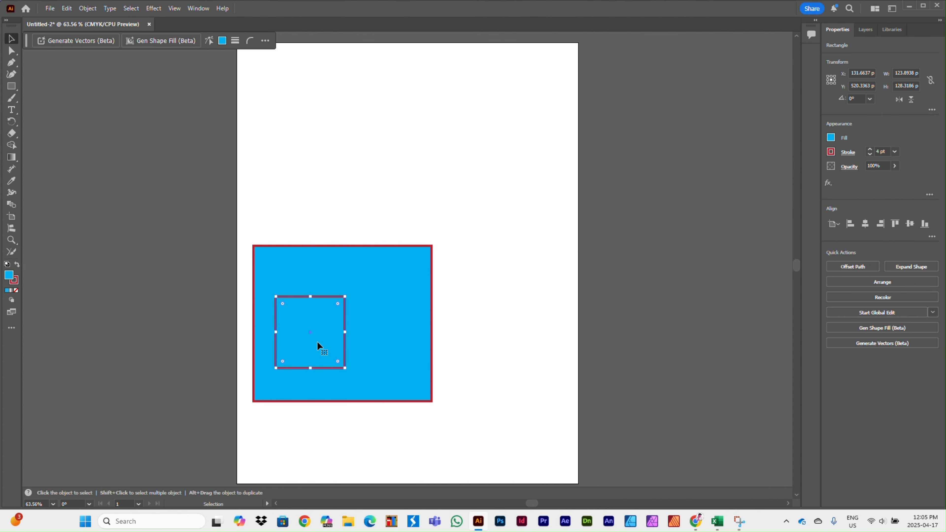
right_click(317, 328)
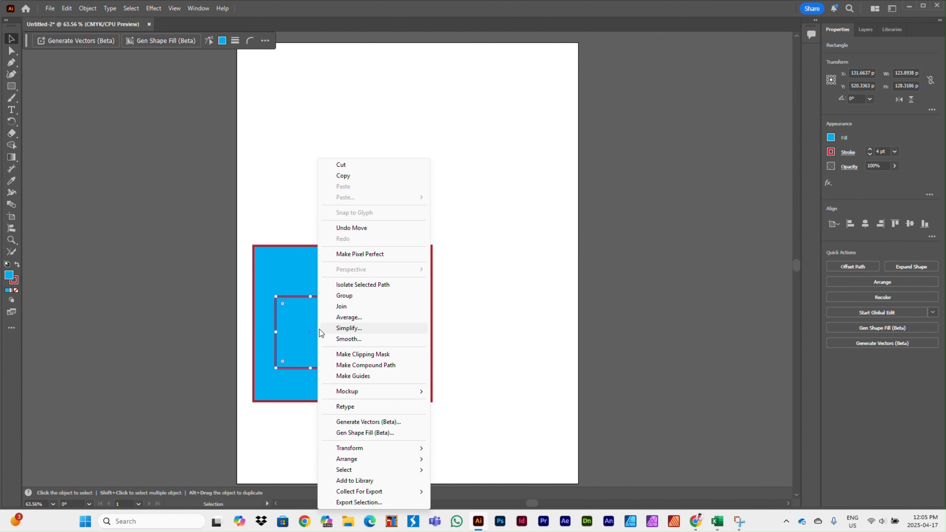
mouse_move(379, 461)
click(478, 490)
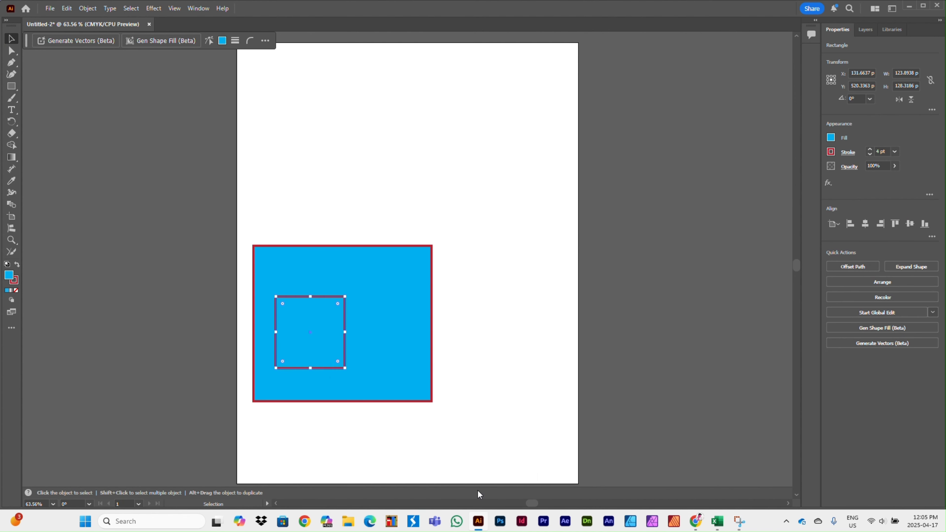
click(508, 266)
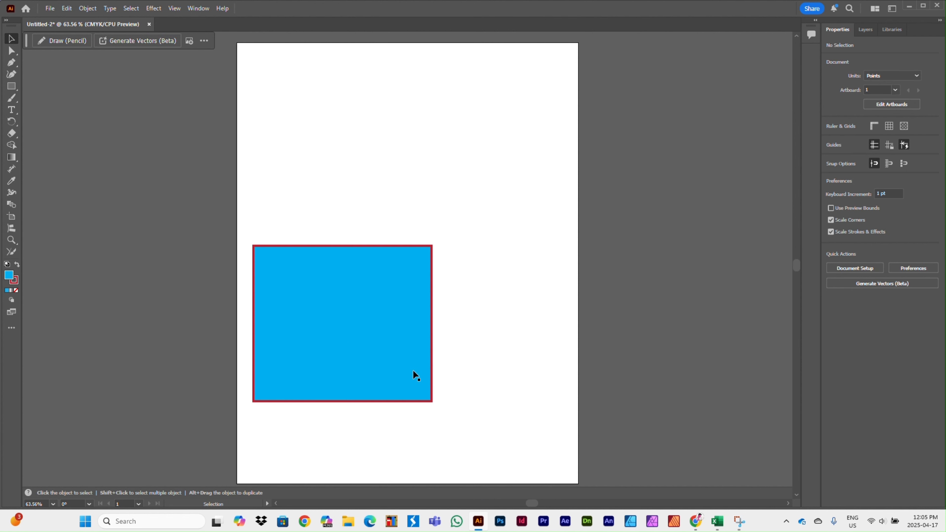
drag(315, 269, 341, 282)
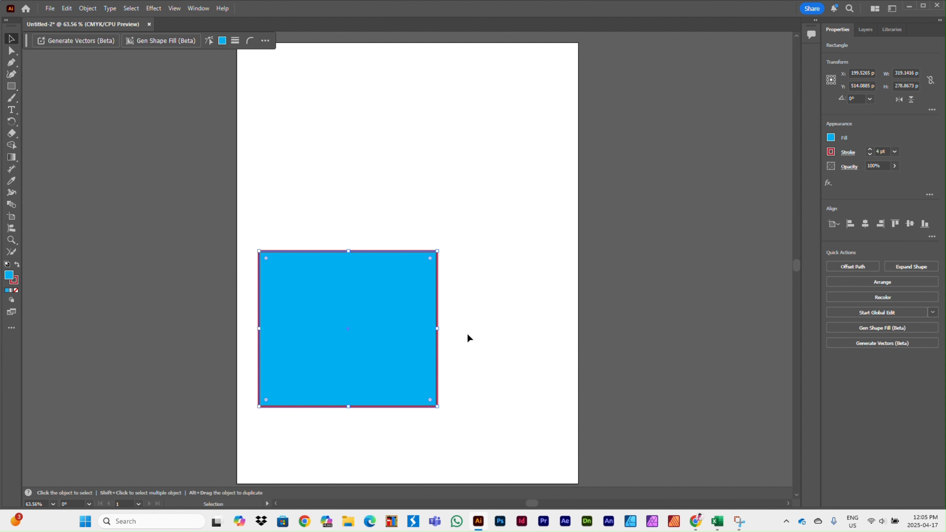
click(537, 282)
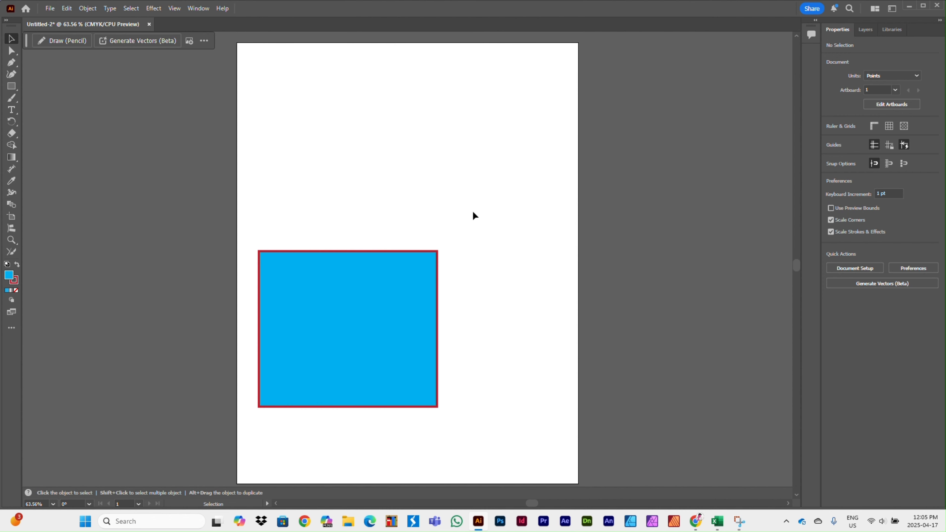
Step: Show the artwork in Outline view to reveal the hidden small rectangle, and return to the CPU preview
click(174, 8)
click(178, 26)
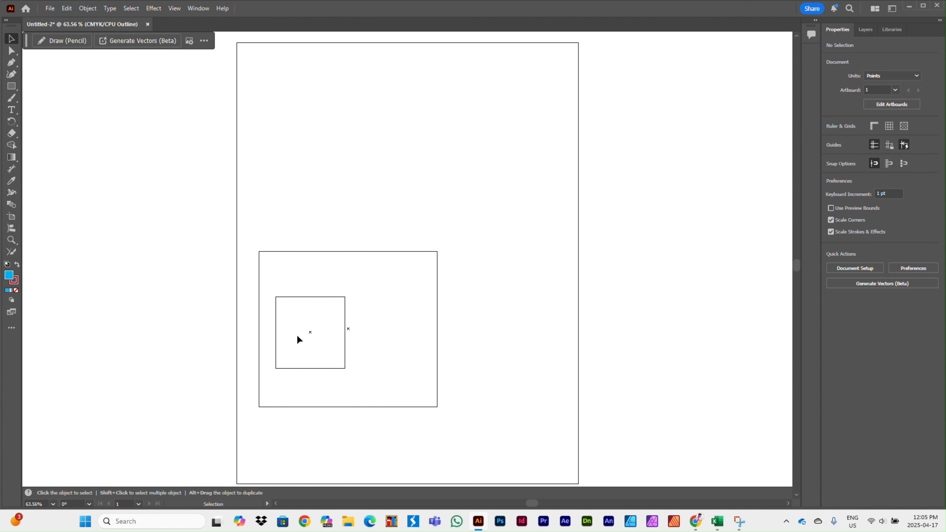
click(180, 9)
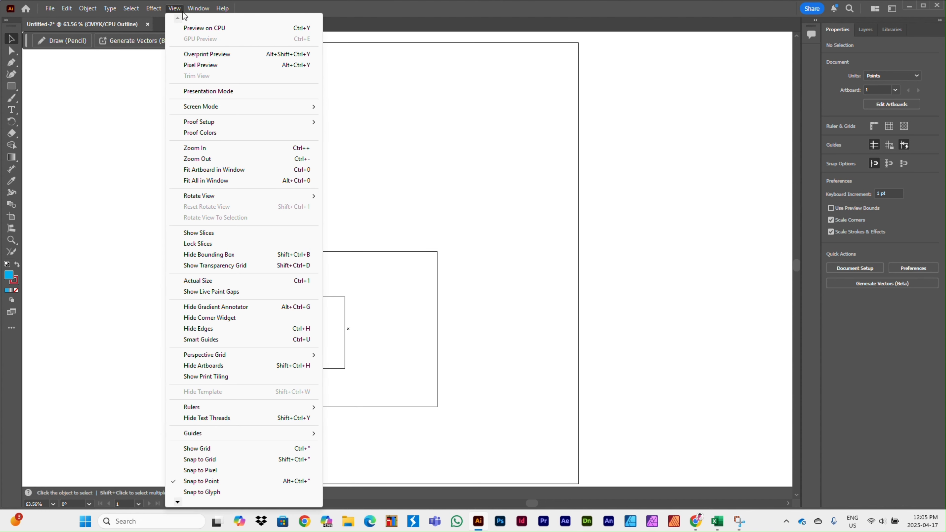
click(187, 30)
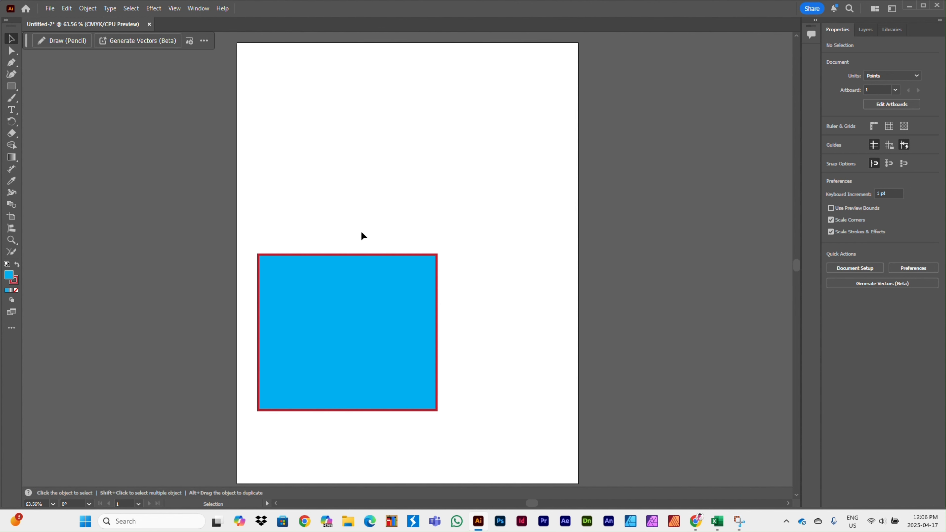
Step: Try deleting the large rectangle, undo the deletion and deselect it
click(356, 256)
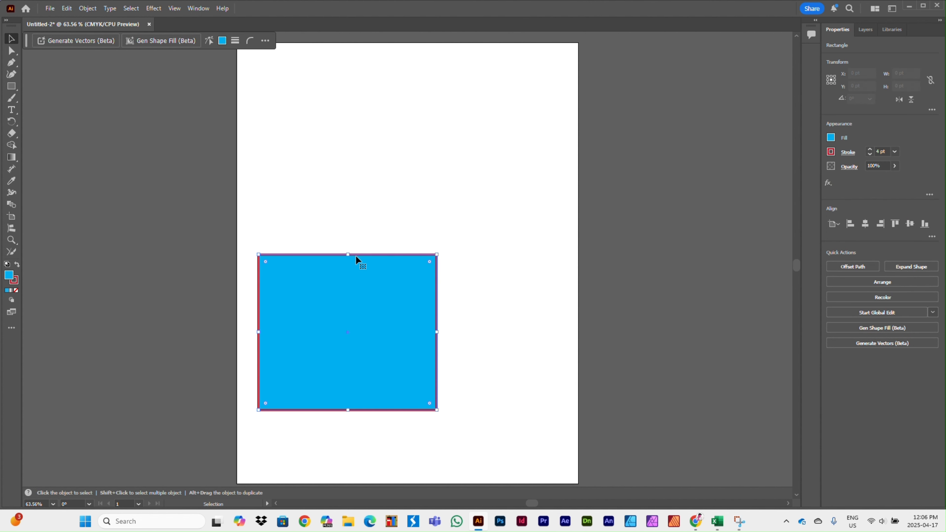
key(ctrl+z)
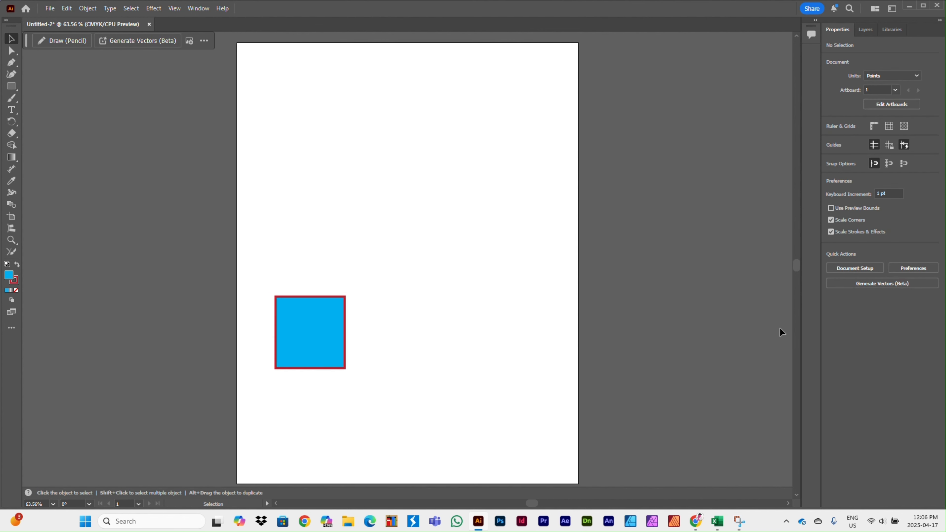
key(ctrl+shift+z)
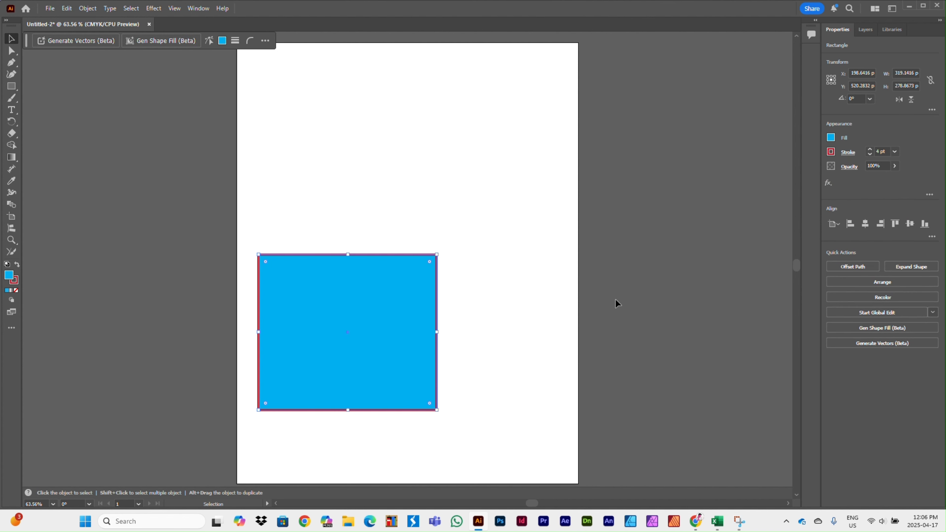
click(615, 299)
Step: Delete the large rectangle and the small rectangle behind it
click(376, 255)
key(ctrl+z)
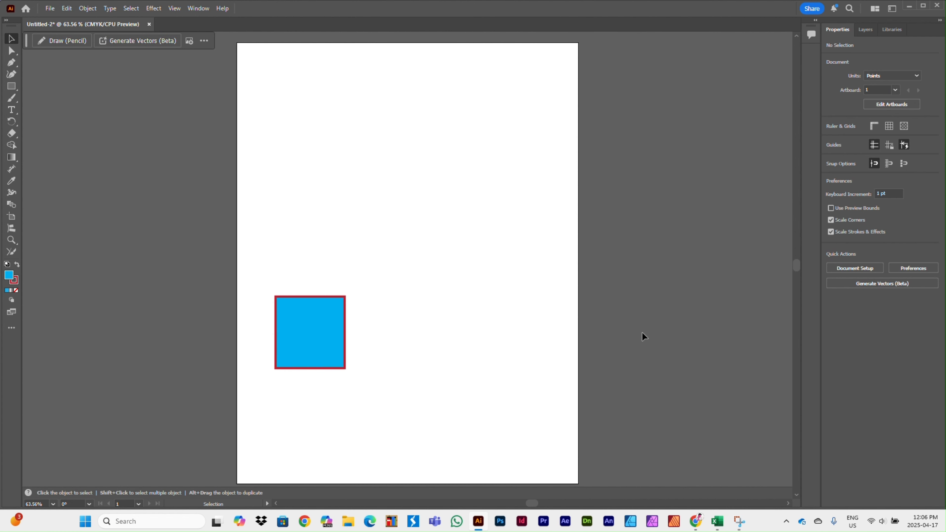
click(308, 323)
key(Delete)
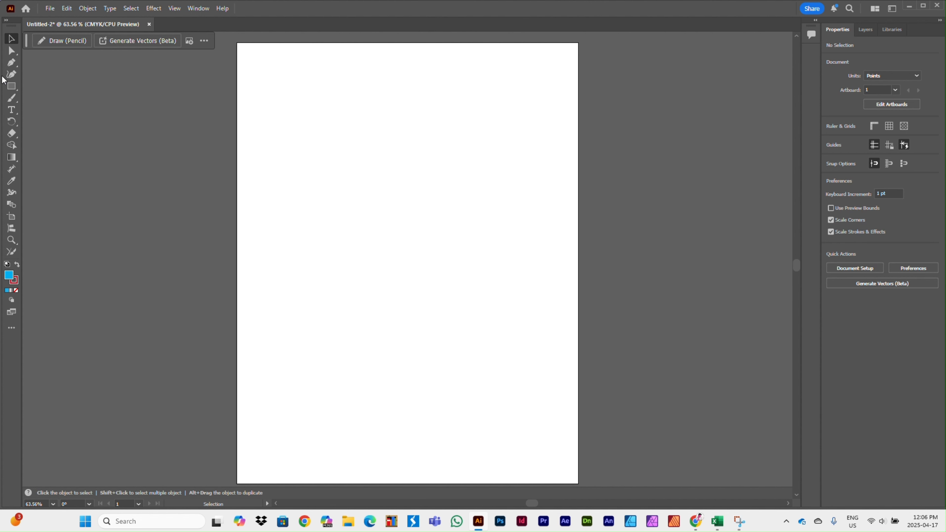
Step: Draw a wide rectangle about 342 × 149 pt in the page's upper half, try a yellow fill and change it to light orange
click(11, 86)
drag(296, 139, 486, 222)
click(831, 138)
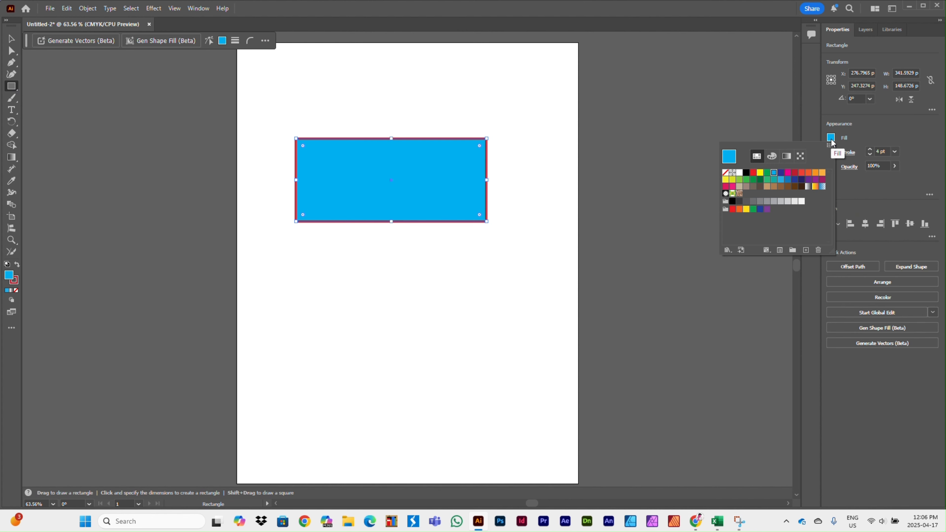
click(761, 172)
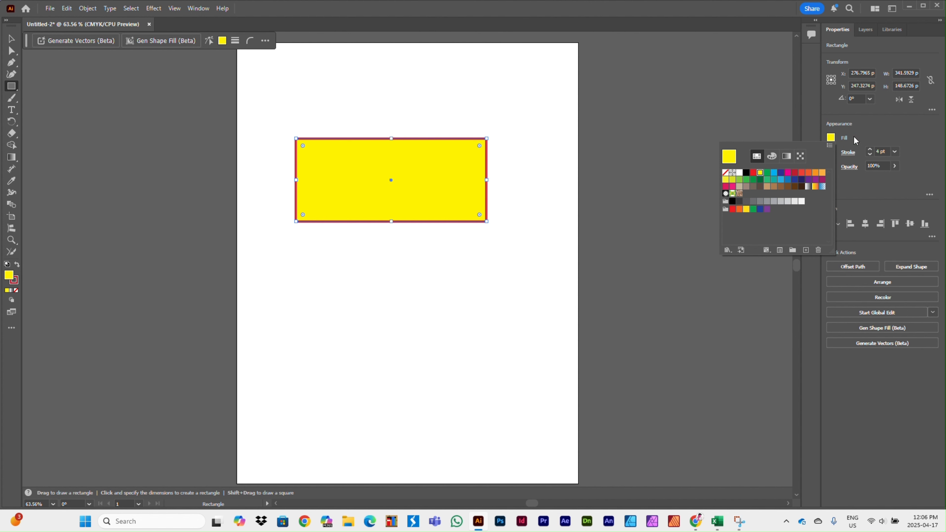
click(822, 173)
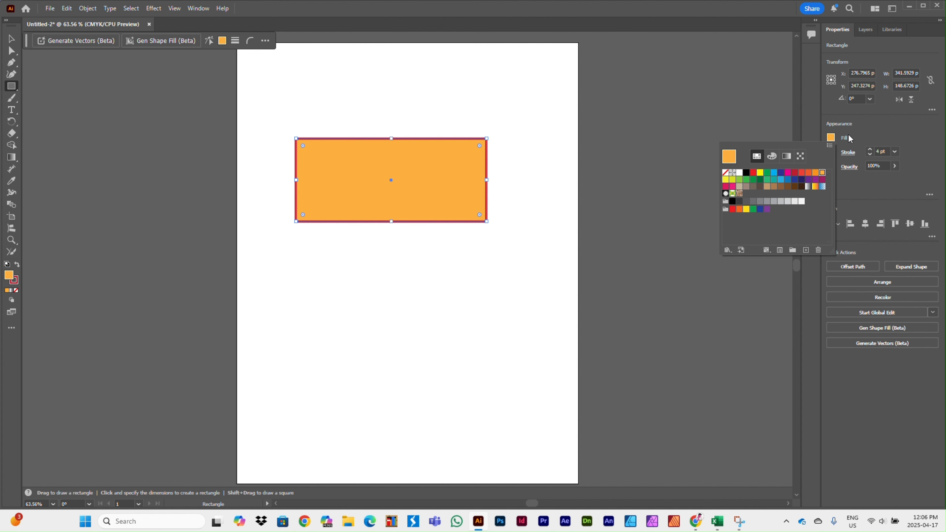
Step: Select the orange rectangle's lower-left anchor point and round only that corner to a radius of about 85 pt
click(856, 144)
click(12, 51)
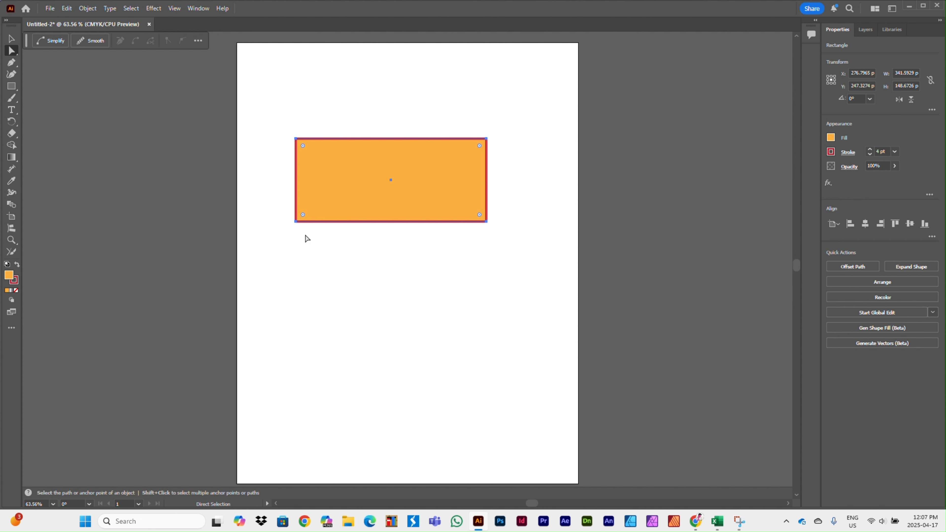
drag(288, 235, 313, 211)
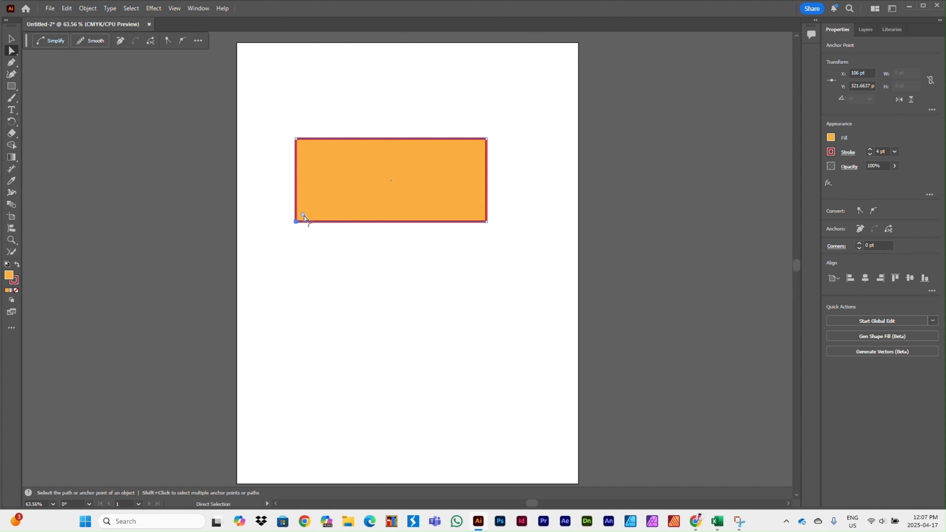
drag(304, 216, 395, 150)
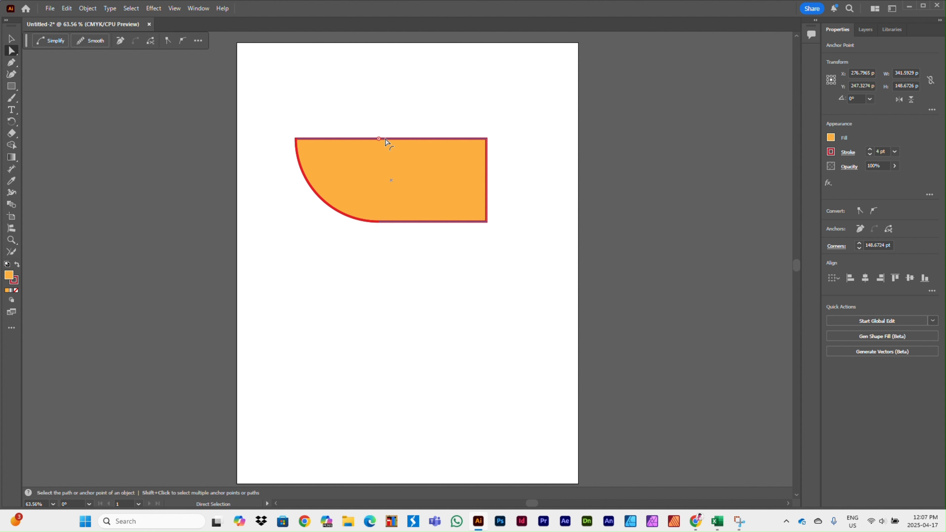
drag(386, 142, 343, 174)
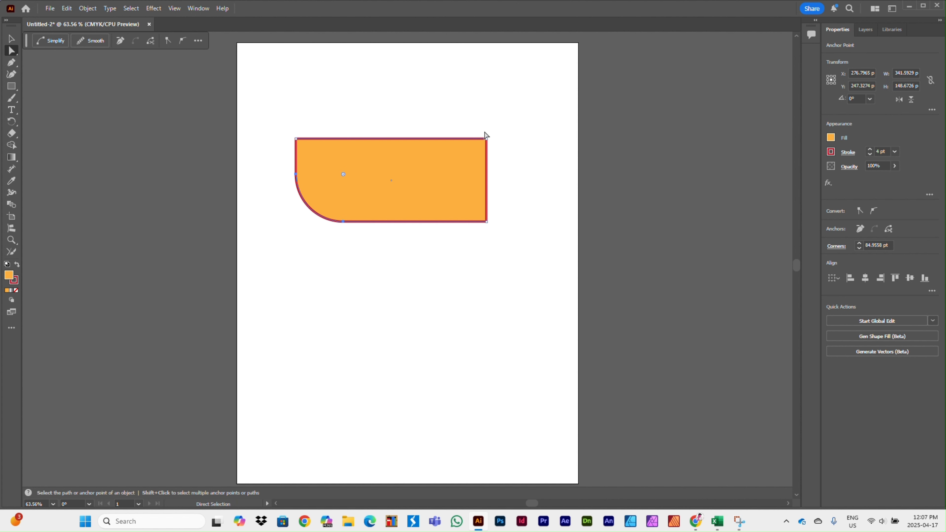
Step: Select the shape's upper-right anchor point and move it up and inward to about X 403 pt, Y 100 pt
drag(484, 132, 493, 148)
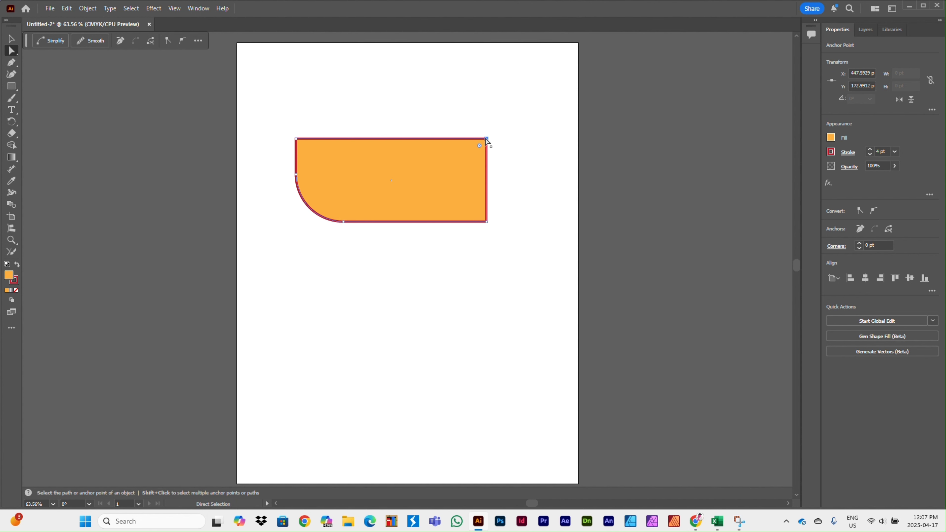
drag(487, 139, 361, 99)
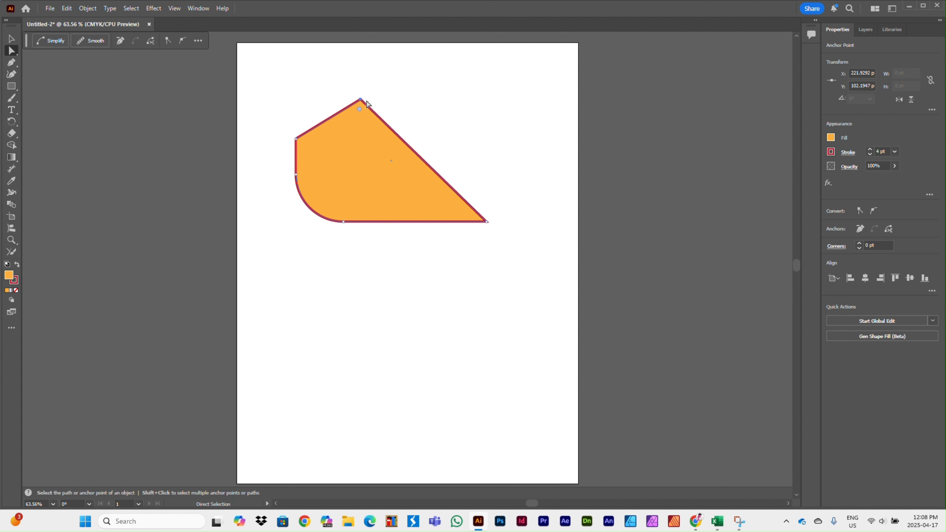
drag(361, 100, 462, 98)
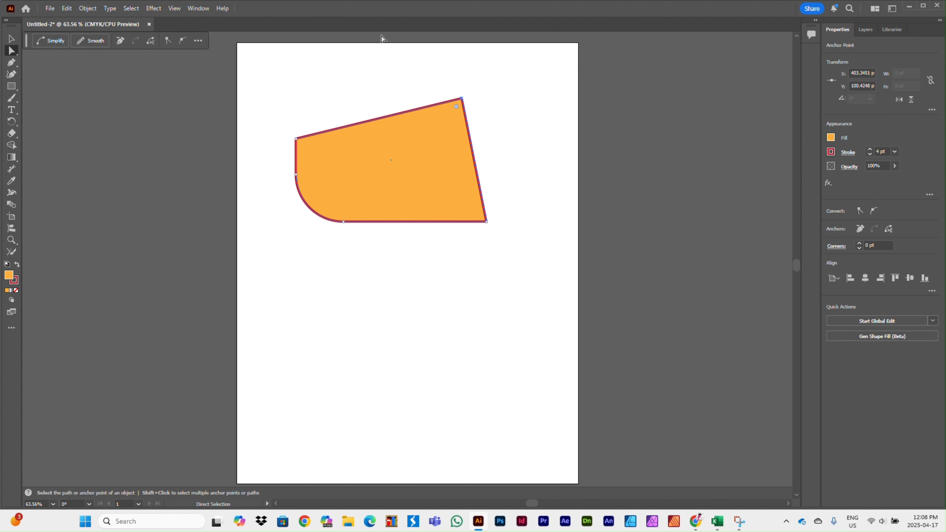
Step: Draw a second rectangle about 350 × 190 pt in the page's lower half
click(11, 86)
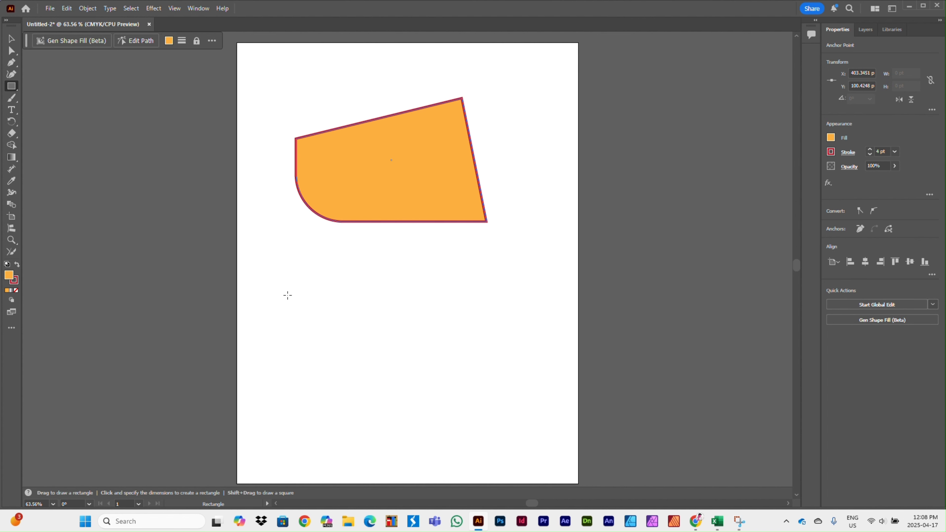
drag(287, 295, 483, 401)
click(16, 42)
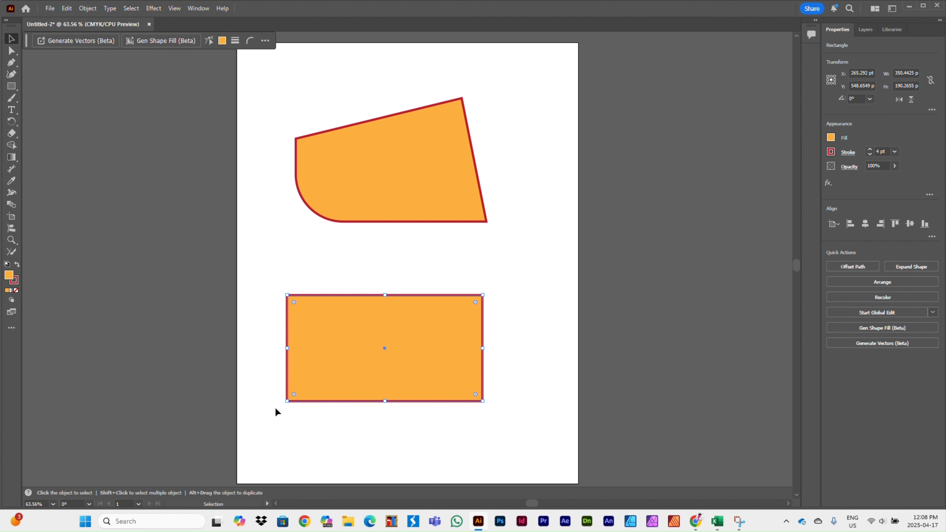
Step: Try rounding all corners of the lower rectangle together and enlarge it to about 390 × 238 pt
click(348, 429)
drag(272, 414, 308, 382)
mouse_move(295, 303)
mouse_down()
mouse_move(326, 327)
mouse_move(265, 268)
mouse_up()
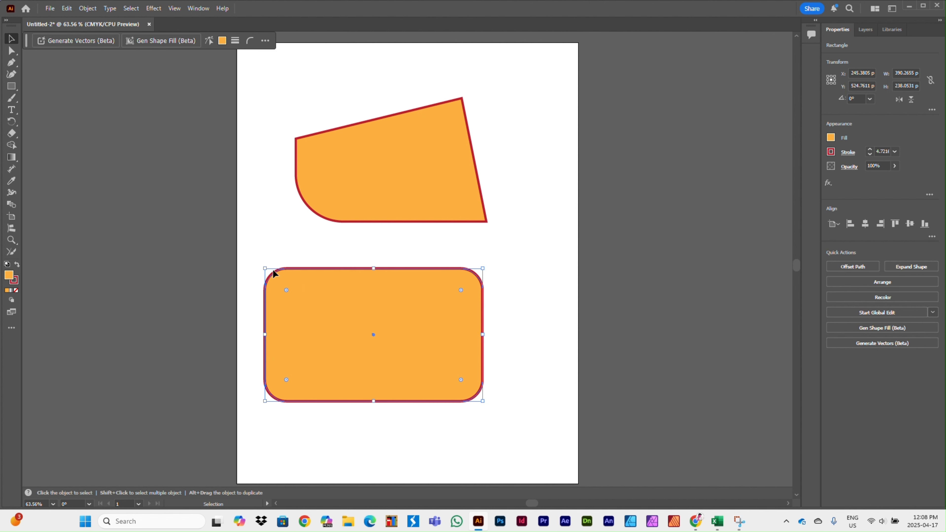
Step: Delete both orange shapes together to clear the page
click(374, 436)
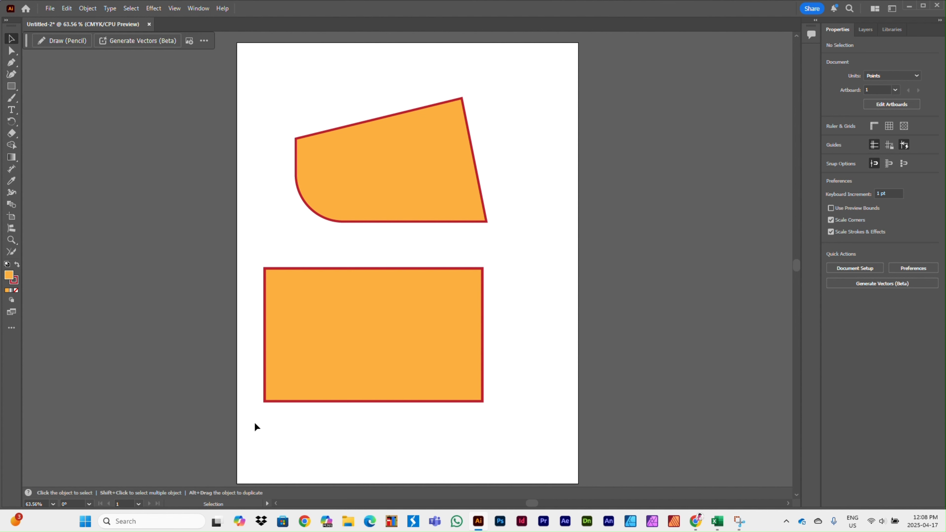
drag(254, 421, 526, 85)
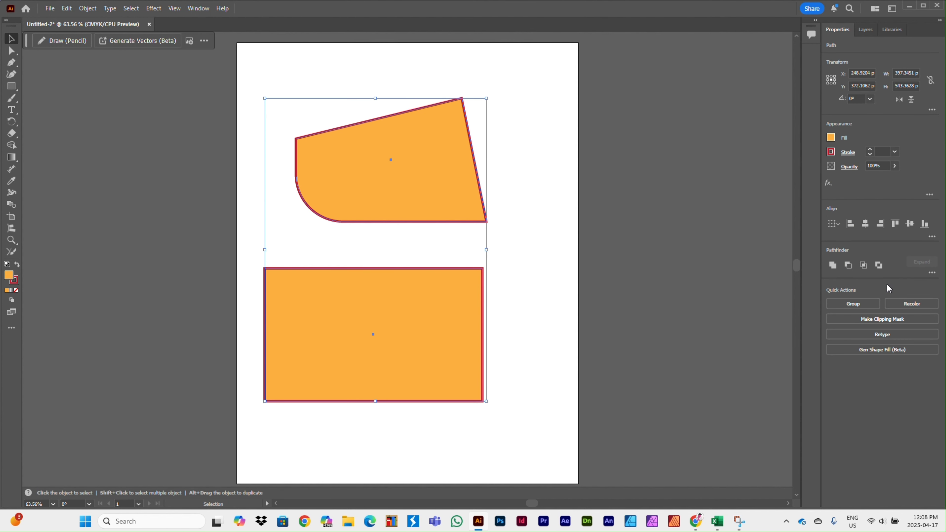
key(Delete)
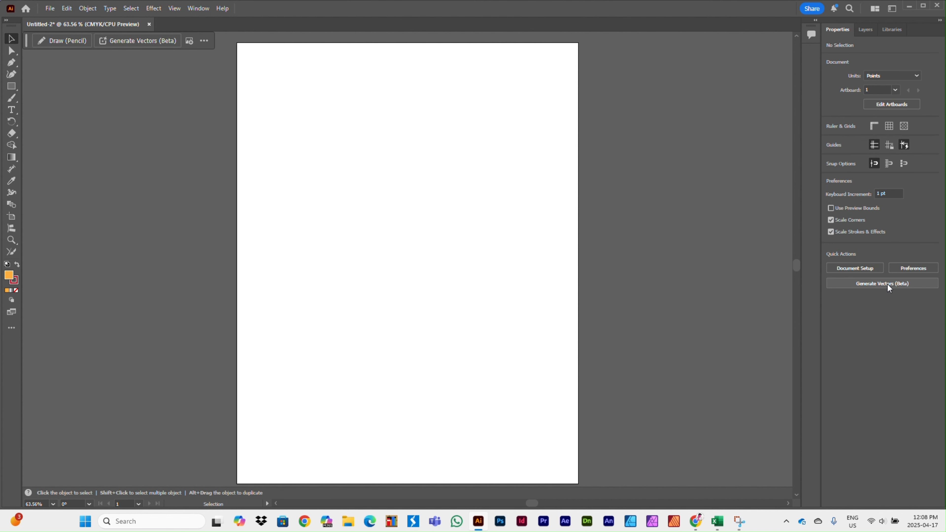
Step: Draw a wide ellipse about 458 × 198 pt in the upper half and a circle about 273 pt across below it
click(12, 87)
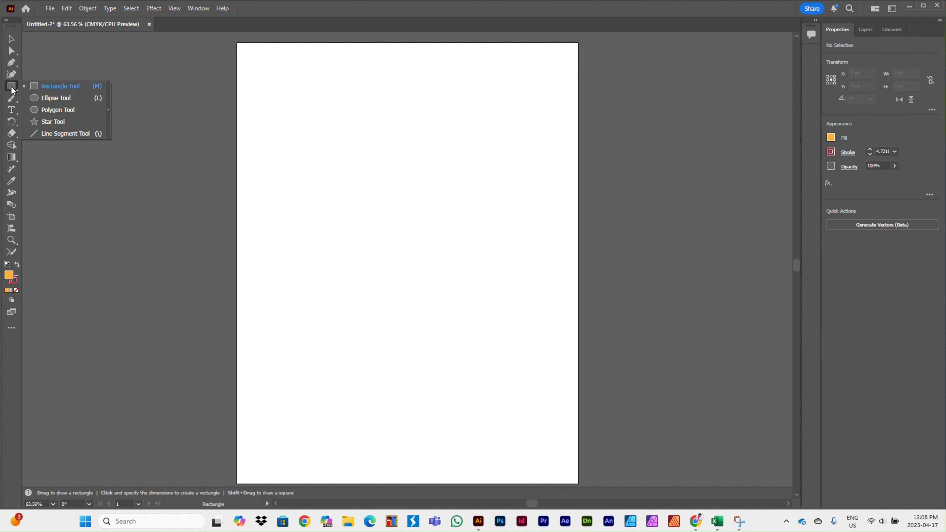
click(46, 98)
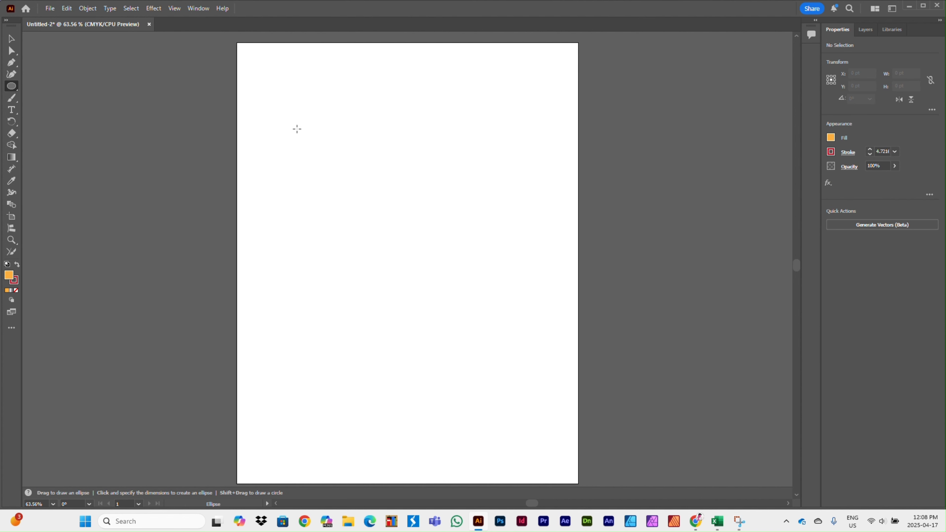
drag(301, 109, 556, 218)
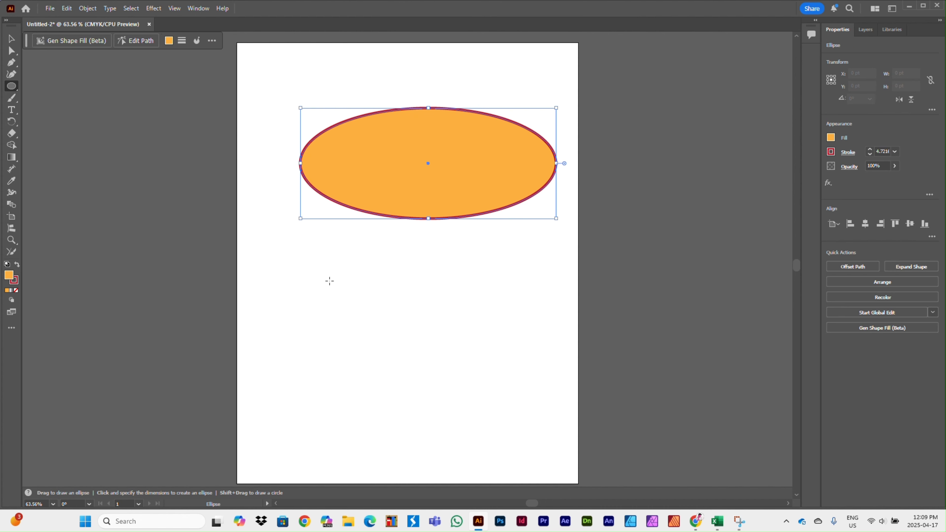
drag(285, 271, 438, 406)
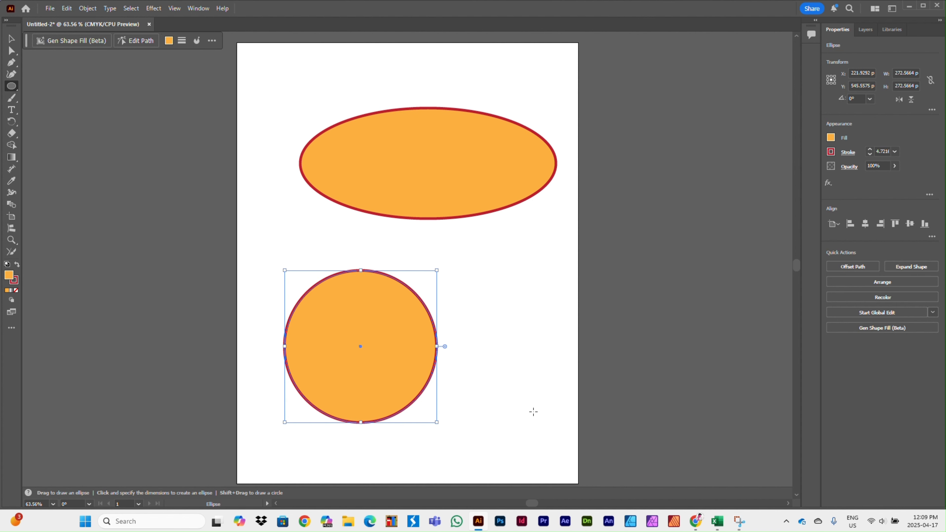
Step: Move the circle around the lower half and place its centre at about X 206 pt, Y 500 pt
click(11, 39)
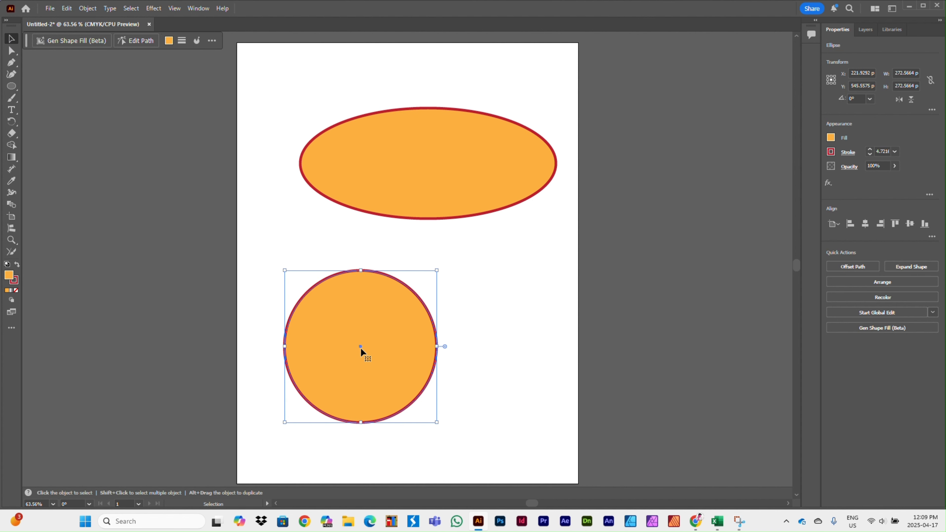
drag(360, 349, 348, 382)
drag(335, 330, 421, 300)
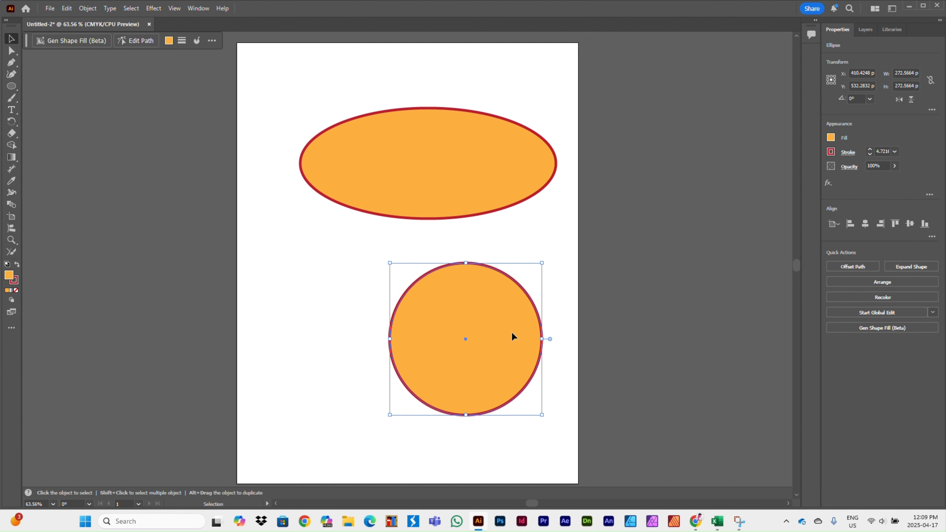
drag(512, 337, 333, 346)
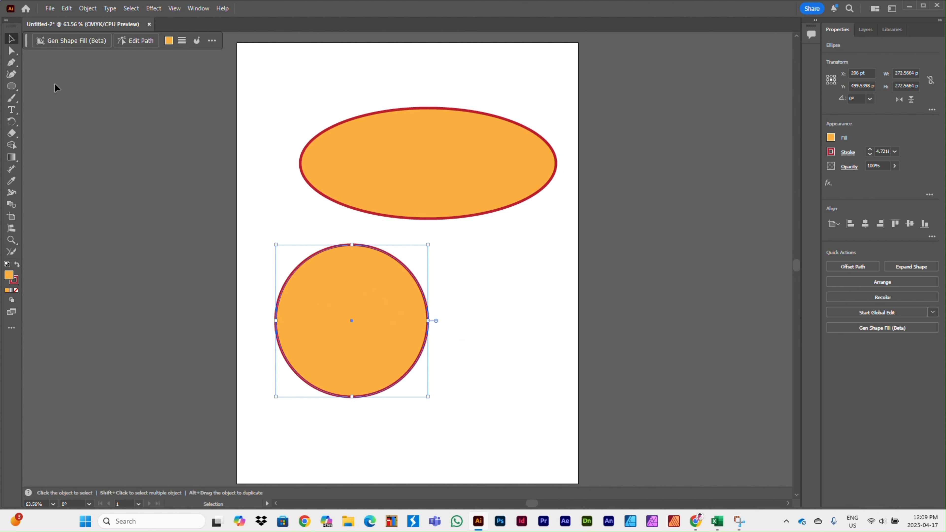
Step: Move the circle up slightly and reshape its top by tilting the top anchor point's direction handles steeply
click(15, 55)
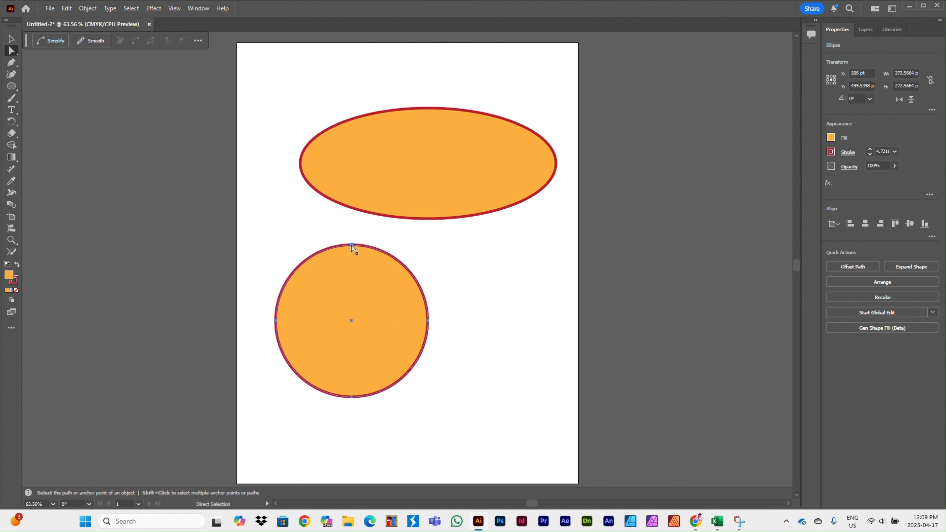
mouse_move(350, 246)
mouse_down()
mouse_move(349, 231)
mouse_move(359, 246)
mouse_up()
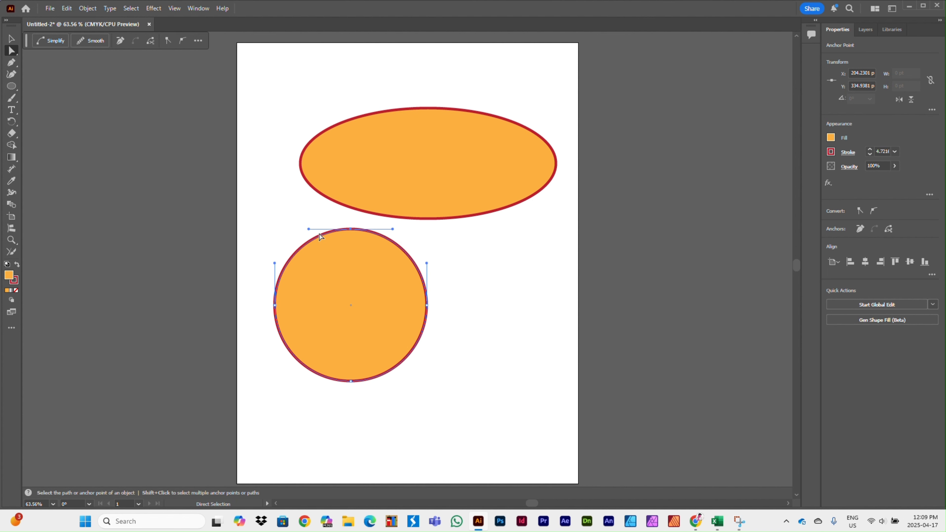
drag(393, 229, 374, 186)
click(351, 233)
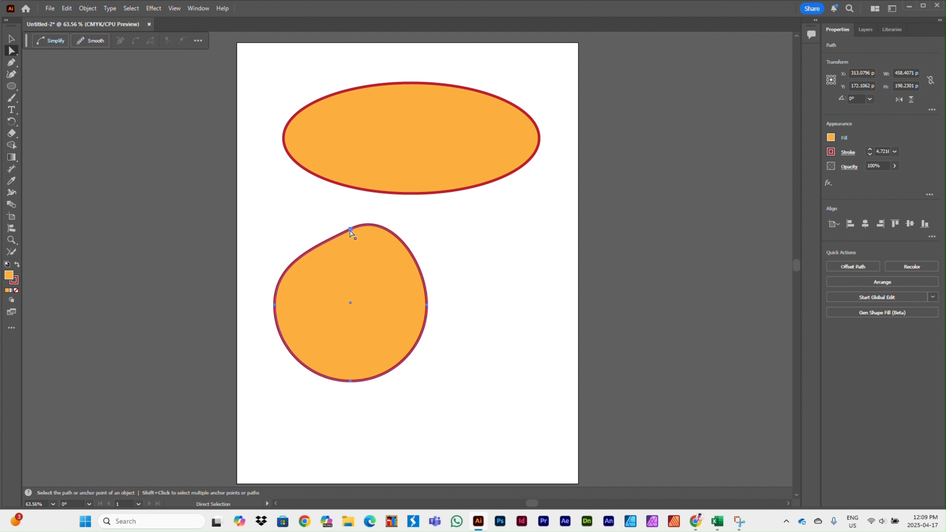
click(375, 221)
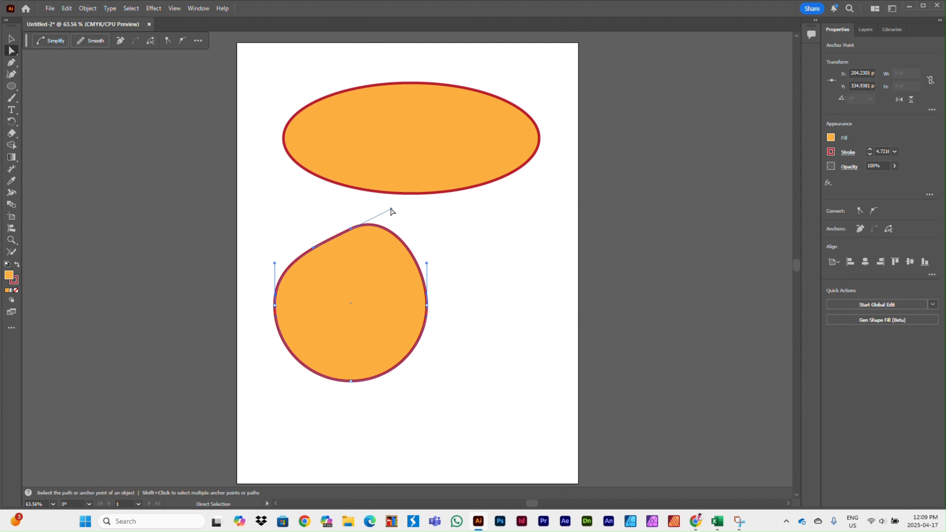
drag(391, 209, 379, 187)
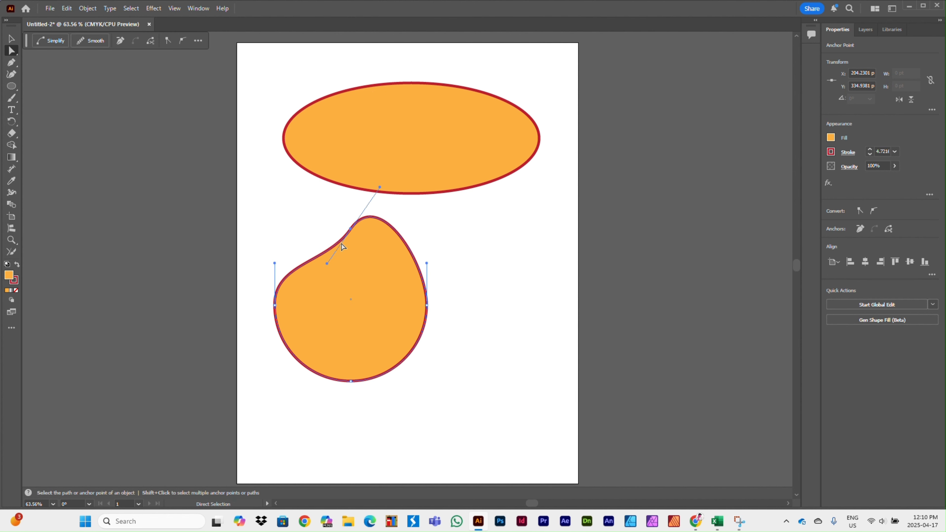
drag(327, 263, 338, 265)
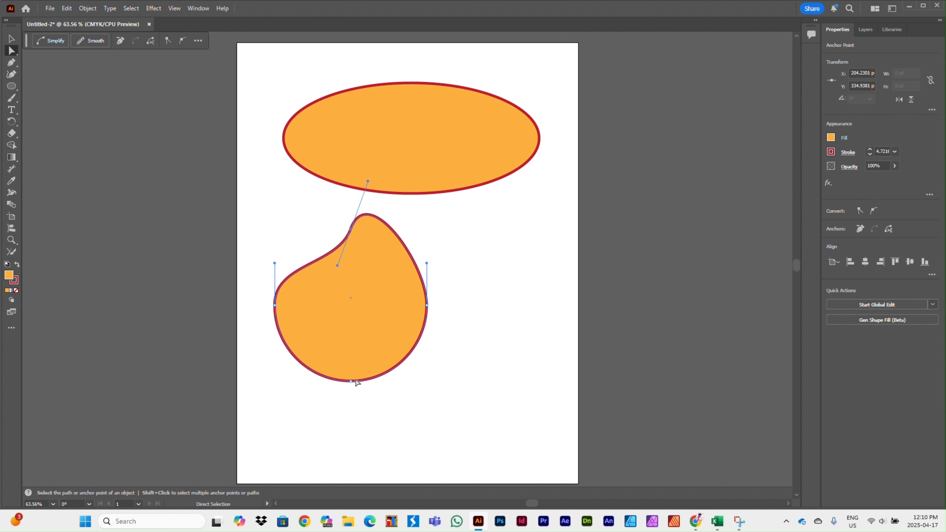
Step: Swing the top anchor's direction handle further around until the curve crosses itself in a small loop
click(371, 183)
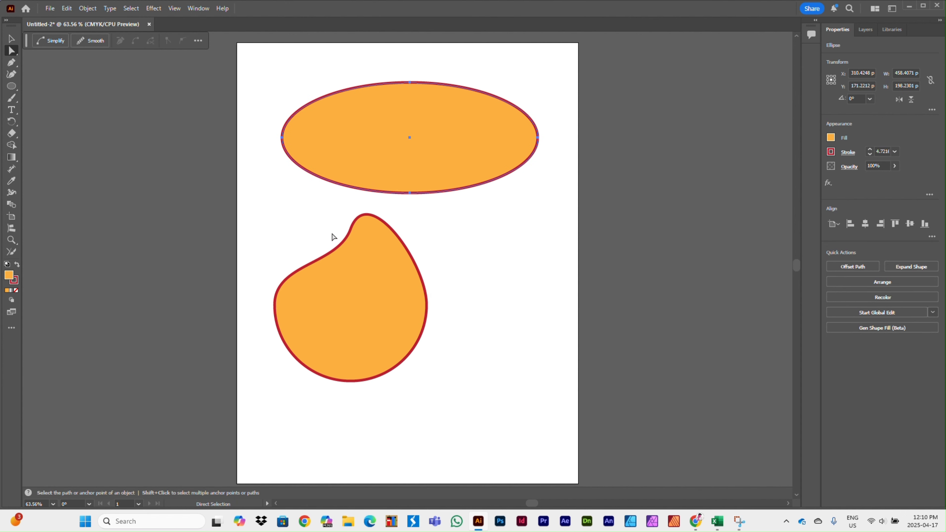
click(358, 250)
drag(338, 265, 322, 175)
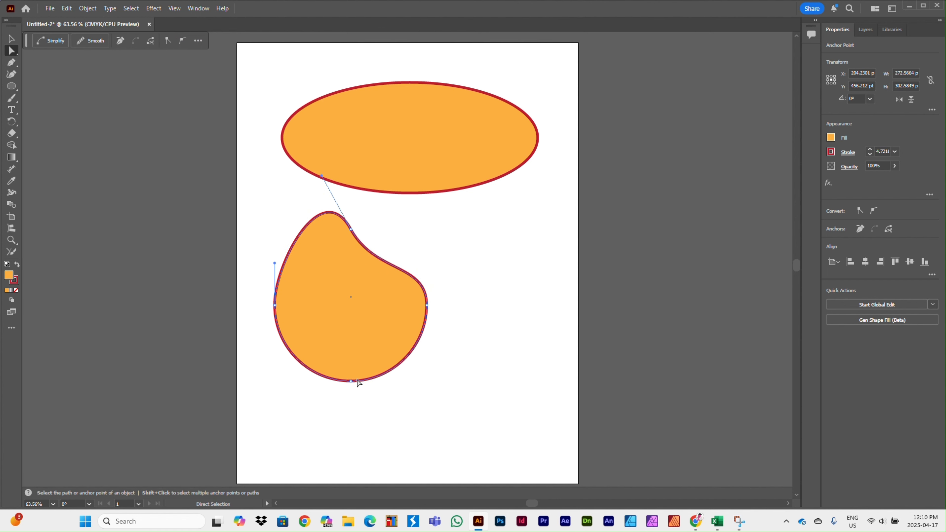
drag(322, 178, 392, 227)
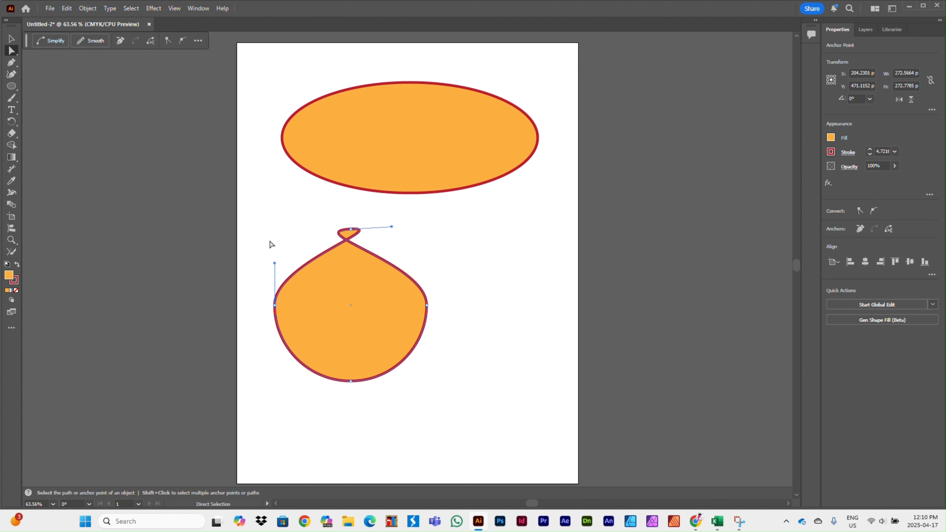
Step: Delete the ellipse and the reshaped circle together
key(v)
drag(269, 406, 534, 70)
key(Delete)
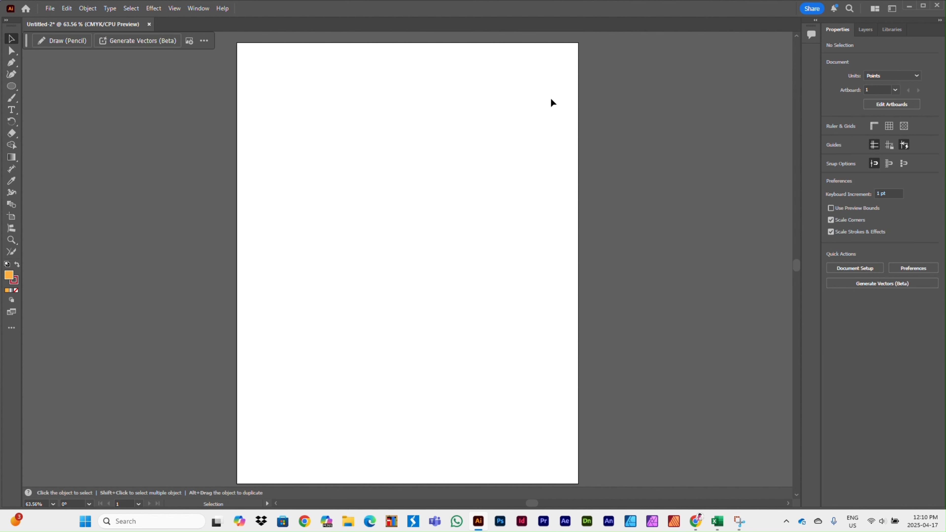
Step: Draw a tilted hexagon about 227 × 218 pt near the page's upper-left corner and an upright one about 278 × 241 pt below it
drag(11, 86, 55, 94)
drag(308, 94, 350, 144)
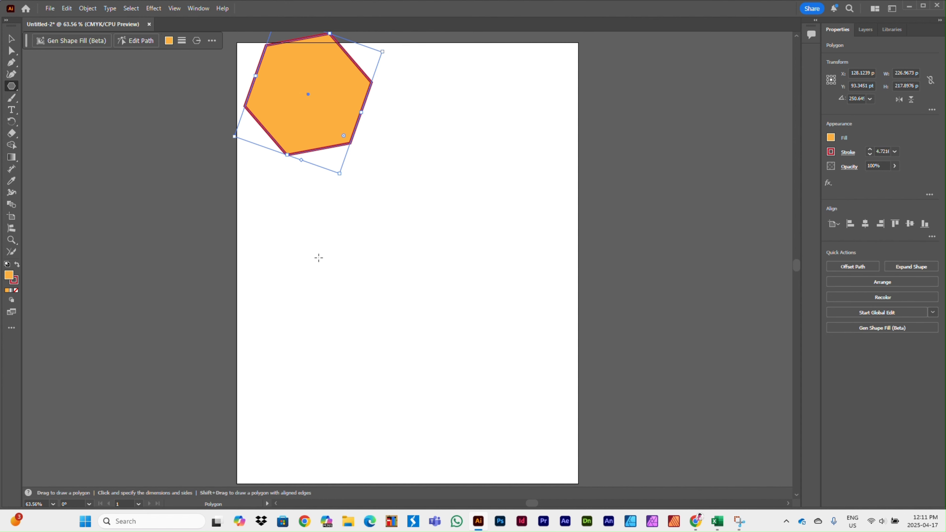
drag(319, 257, 387, 297)
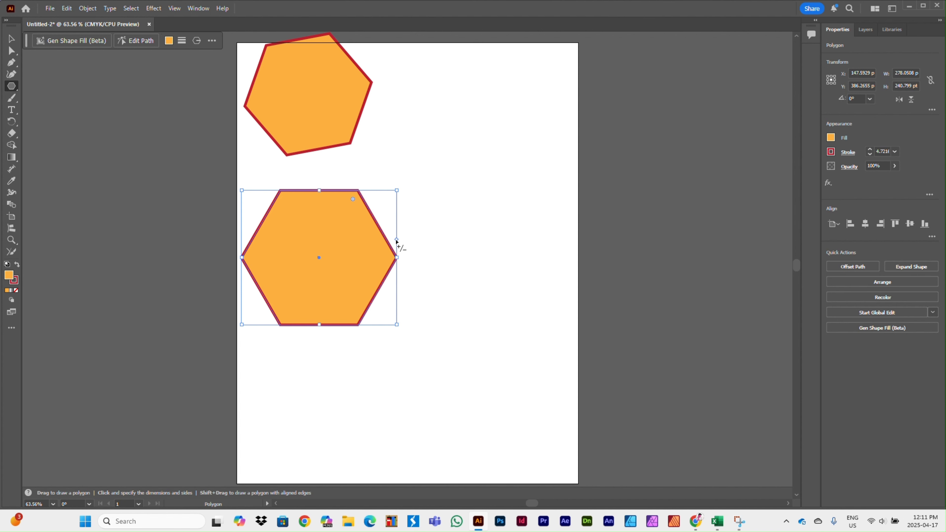
Step: Change the lower hexagon's number of sides, trying seven and eleven sides and finishing with a triangle
drag(397, 241, 395, 254)
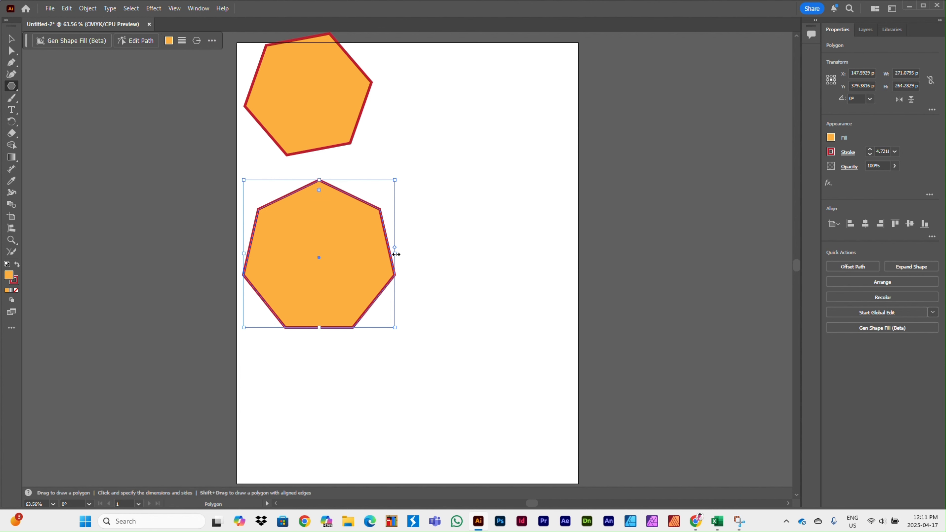
drag(395, 253, 362, 307)
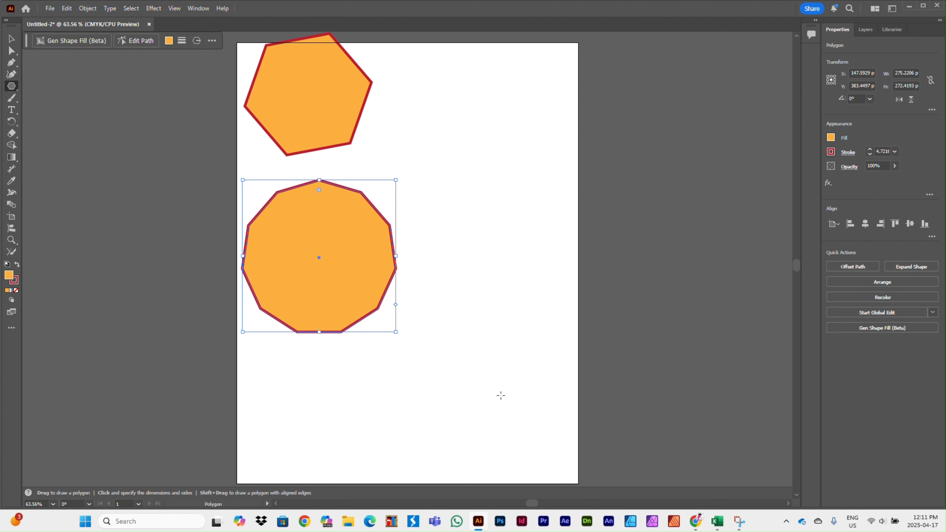
drag(396, 305, 386, 191)
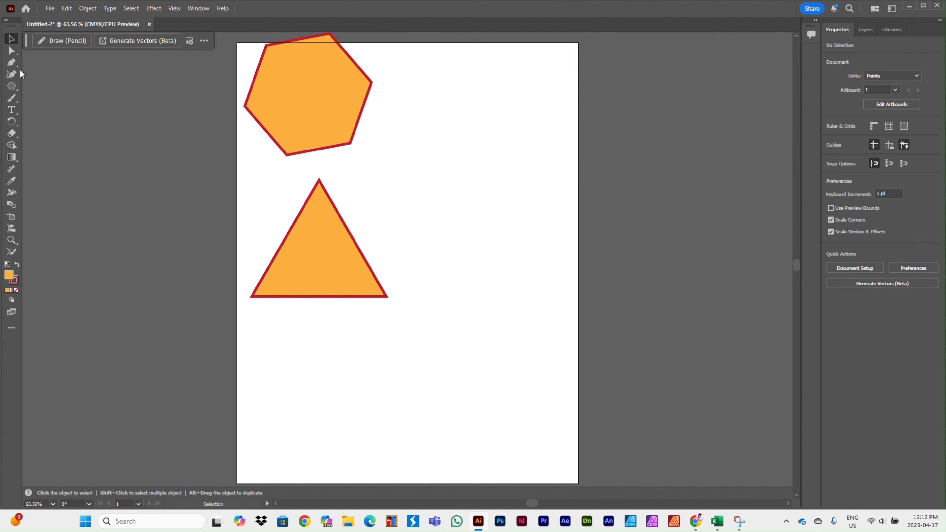
Step: Draw another polygon beside the triangle, raising, lowering and again raising its number of sides while drawing it
click(12, 86)
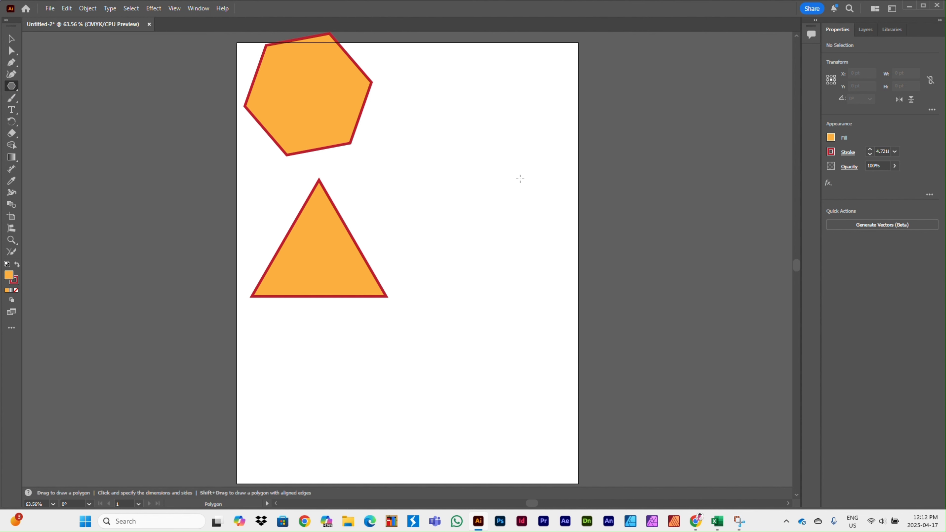
drag(521, 179, 458, 201)
key(Up)
key(Up)
key(Down)
key(Down)
key(Down)
key(Down)
key(Up)
key(Up)
key(Up)
key(Up)
key(Up)
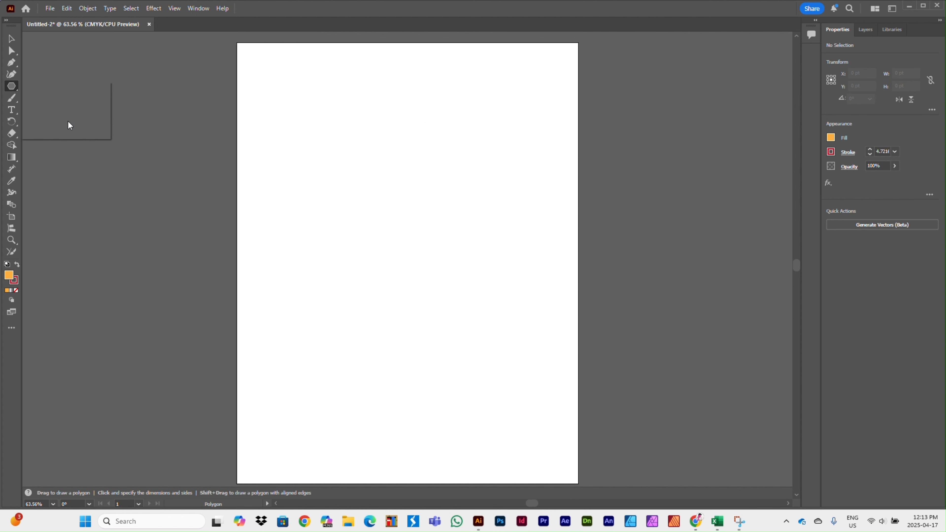
Step: Draw a five-pointed star about 384 × 365 pt and move it fully onto the upper half of the page
click(68, 123)
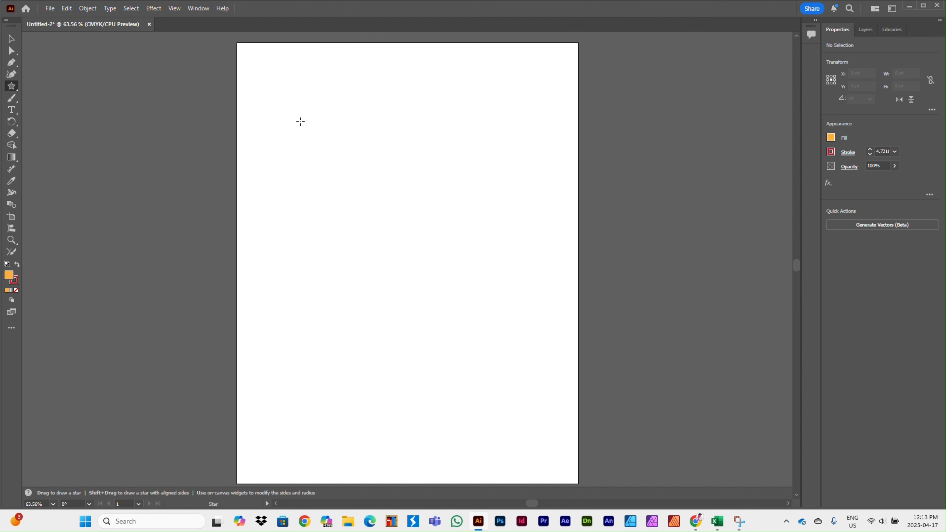
drag(300, 118, 376, 206)
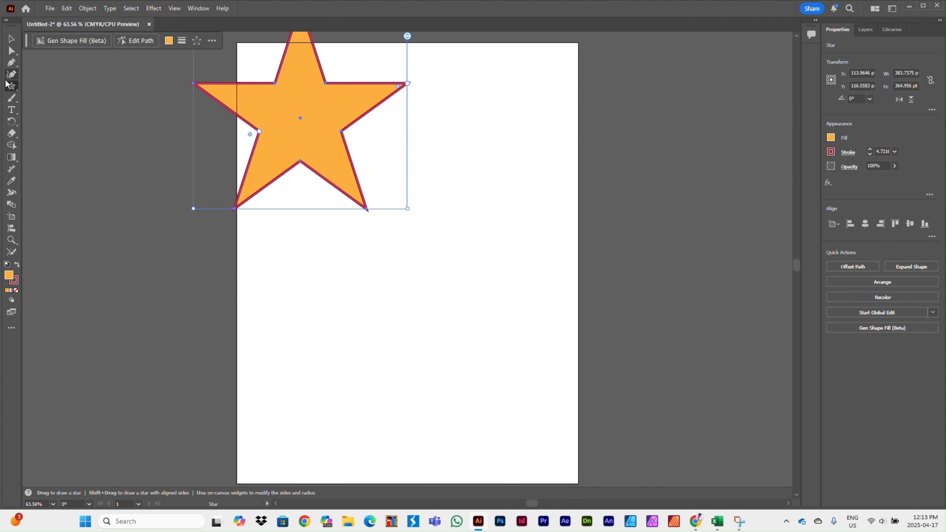
click(11, 38)
drag(299, 117, 395, 196)
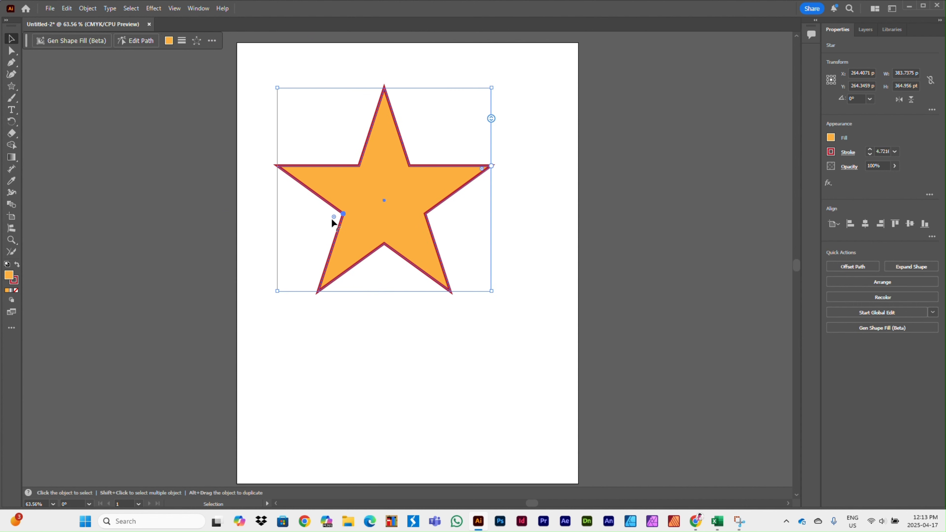
Step: Round all the star's inner corners as far as they go and increase its number of points to seven
drag(334, 218, 188, 290)
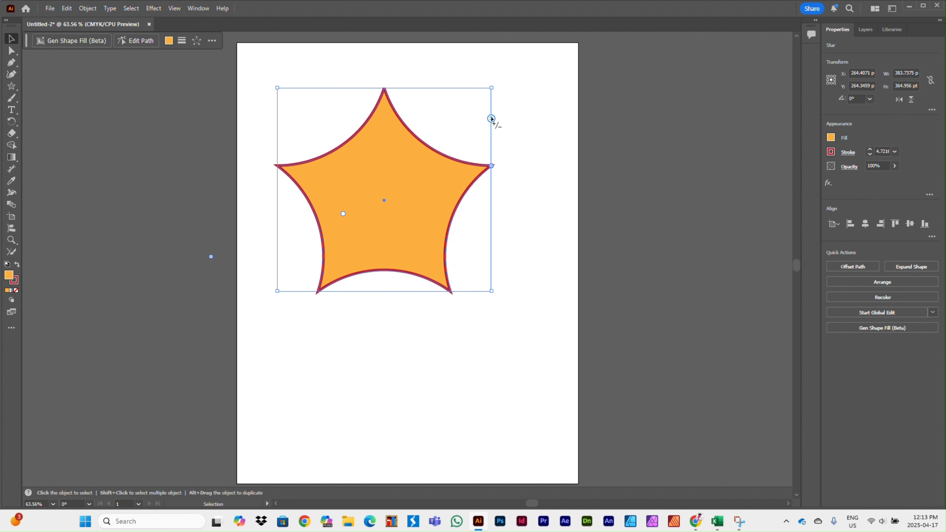
mouse_move(492, 119)
mouse_down()
mouse_move(497, 156)
mouse_move(498, 131)
mouse_move(480, 95)
mouse_move(484, 129)
mouse_up()
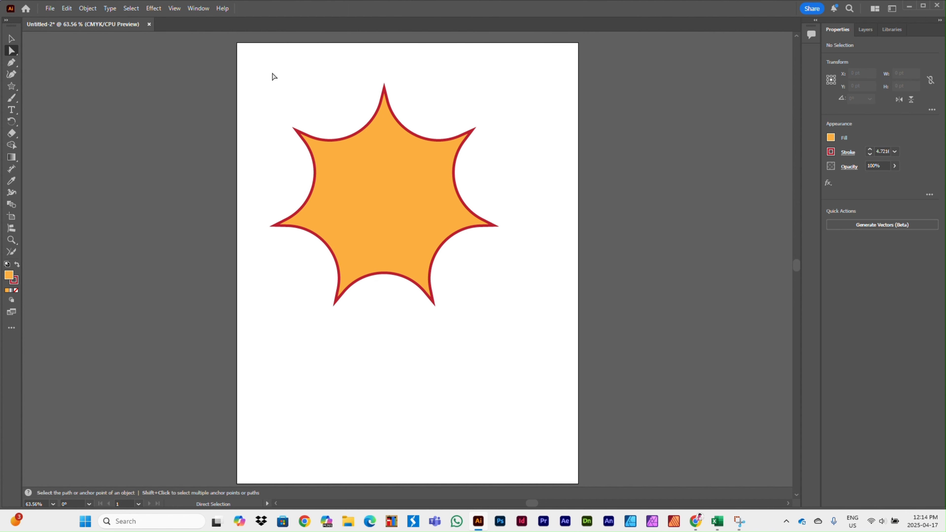
Step: Replace the rounded star with a new five-pointed star about 518 × 493 pt, placed near the middle of the page
drag(272, 76, 526, 323)
key(Delete)
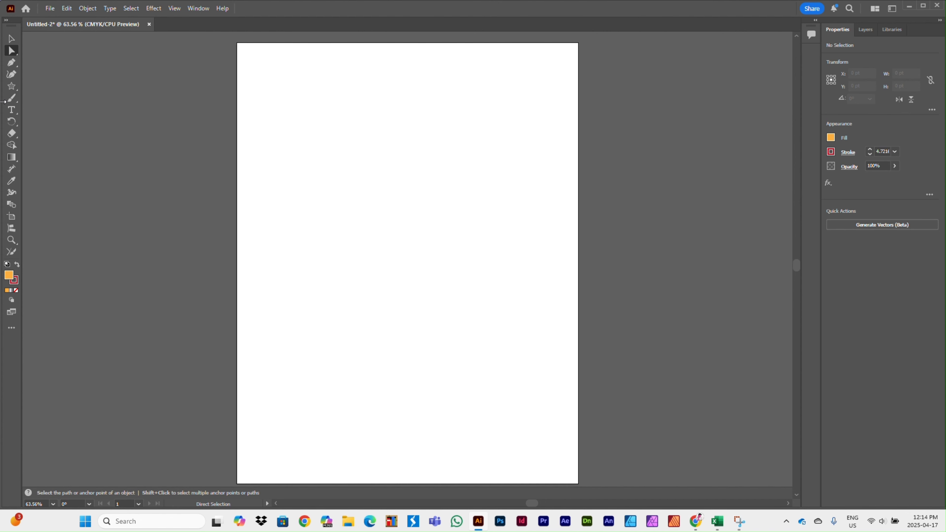
click(11, 86)
drag(325, 132, 437, 233)
key(v)
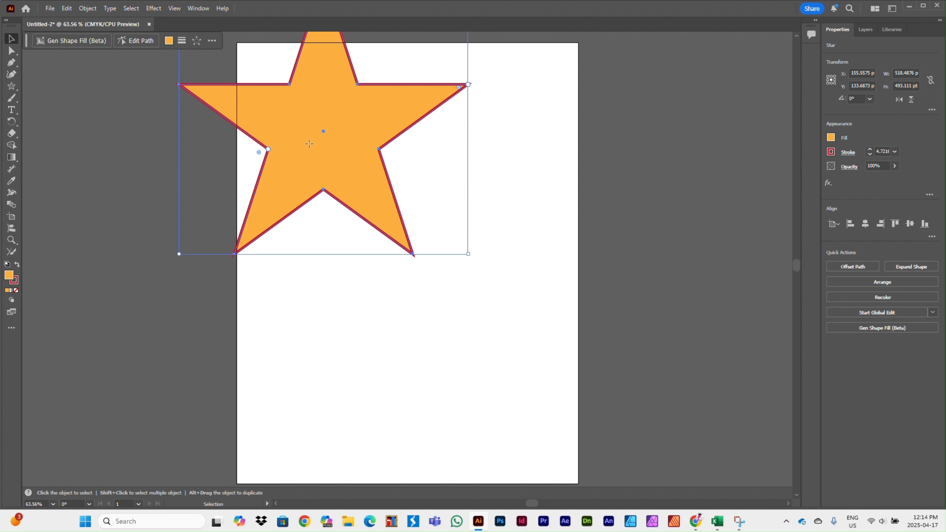
drag(321, 132, 404, 248)
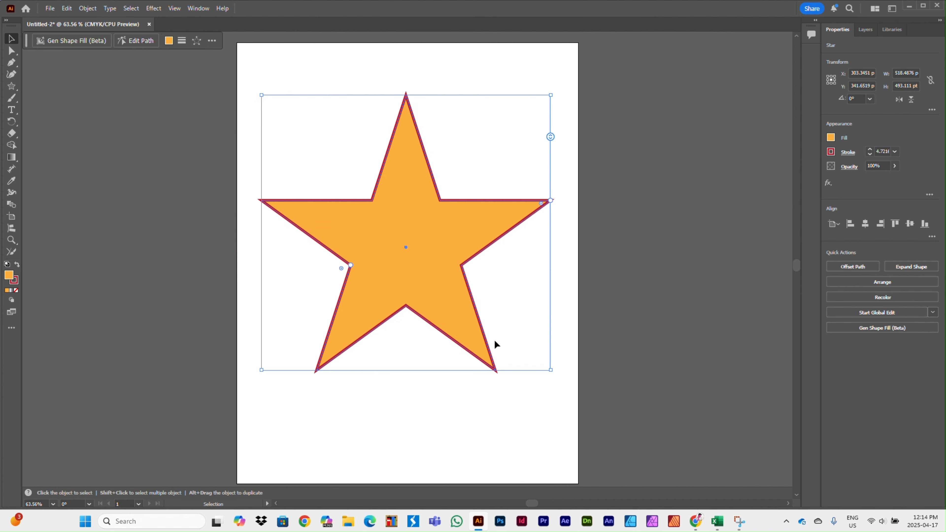
Step: Increase the new star's number of points to six
click(11, 54)
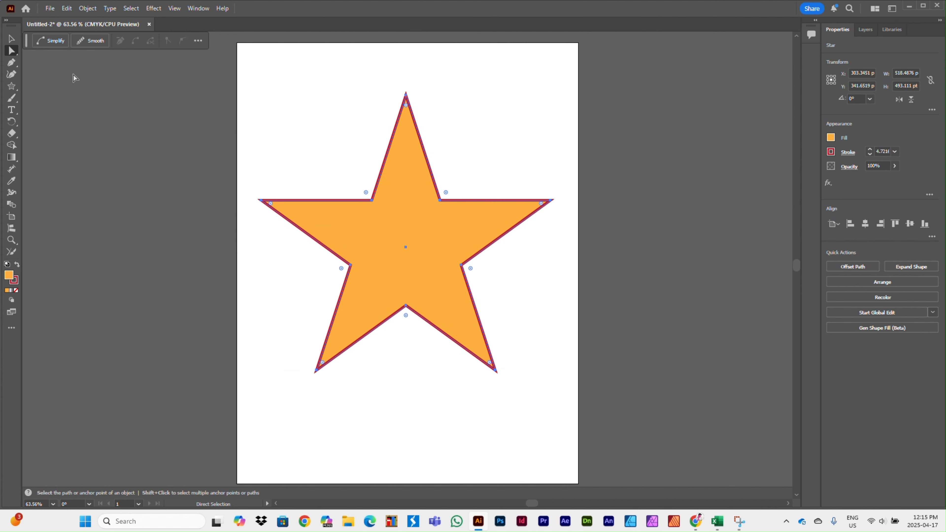
click(15, 42)
mouse_move(548, 137)
mouse_down()
mouse_move(551, 127)
mouse_move(555, 154)
mouse_up()
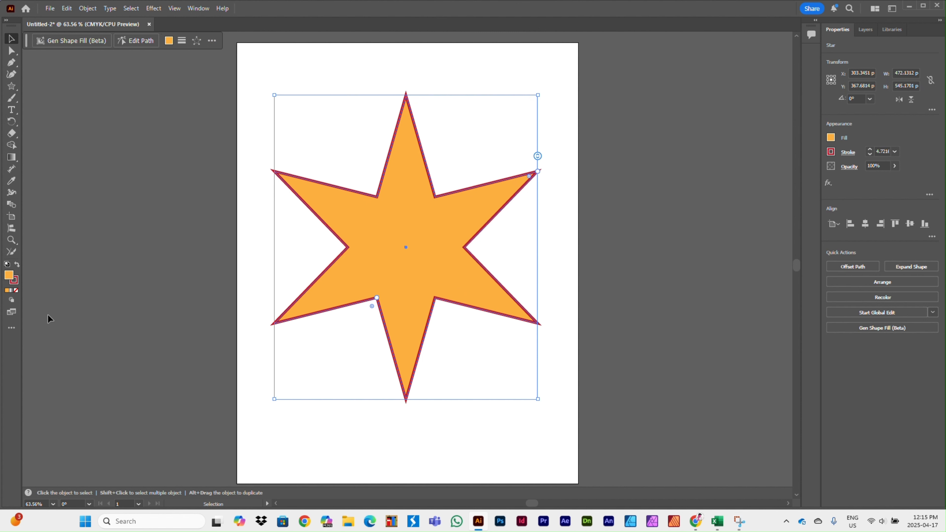
Step: Round three alternate inner corners of the six-pointed star together: the right, upper-left and lower-left ones
click(12, 54)
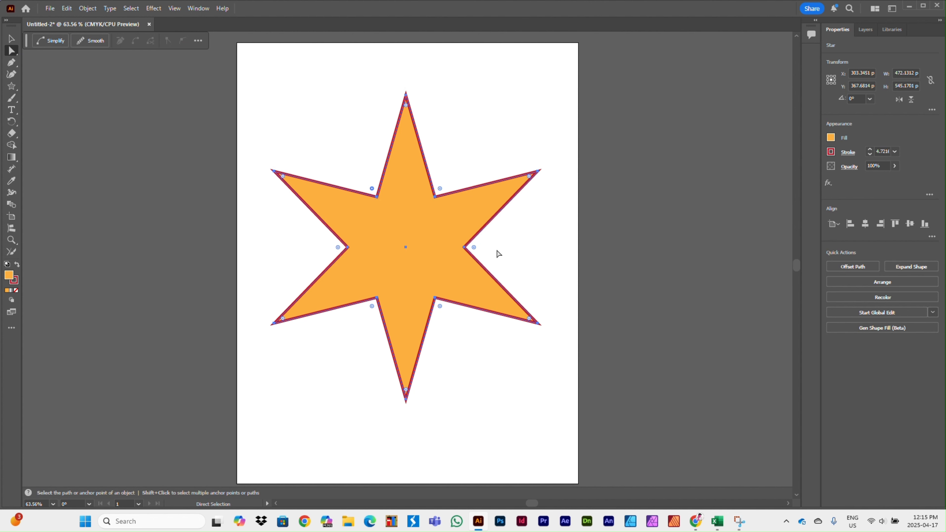
key(shift)
drag(475, 248, 534, 255)
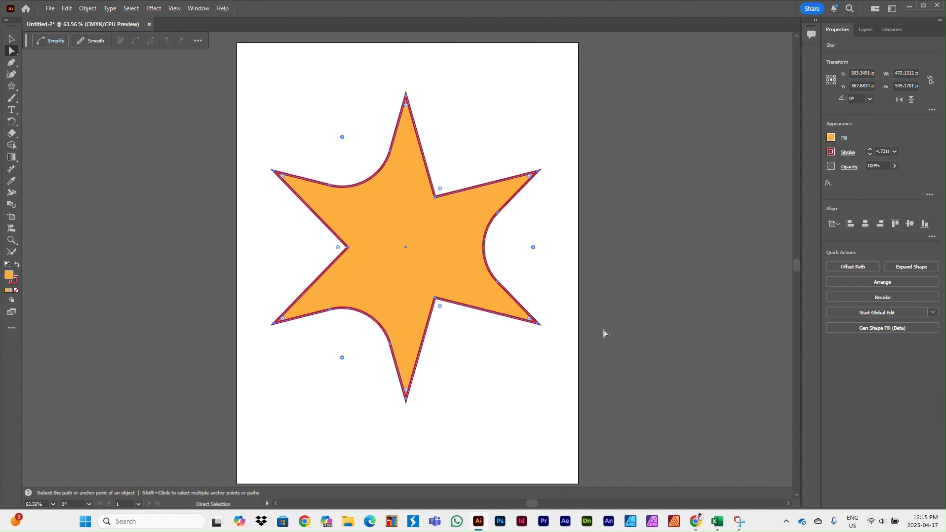
click(499, 419)
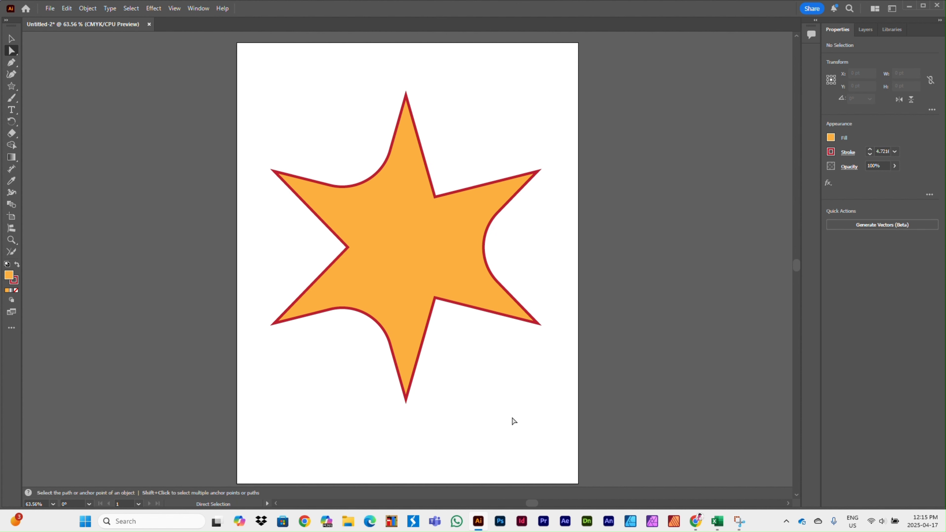